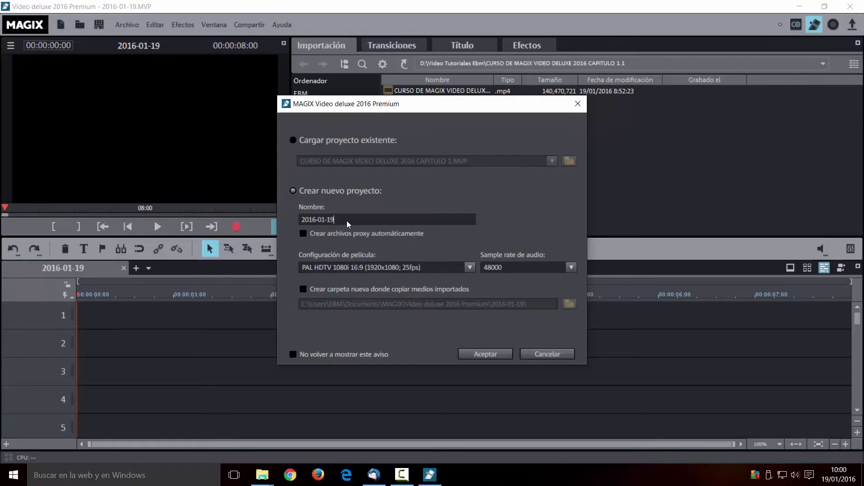
Name the new project PRUEBA DE MAGIX
key(BackSpace)
text(prueba)
key(BackSpace)
key(BackSpace)
key(BackSpace)
key(BackSpace)
key(BackSpace)
key(BackSpace)
text(PRUEBA DE MAGIX)
Set the new project's movie configuration to PAL HDTV 1080i 16:9 (1920x1080; 25fps) and review the other presets
click(393, 267)
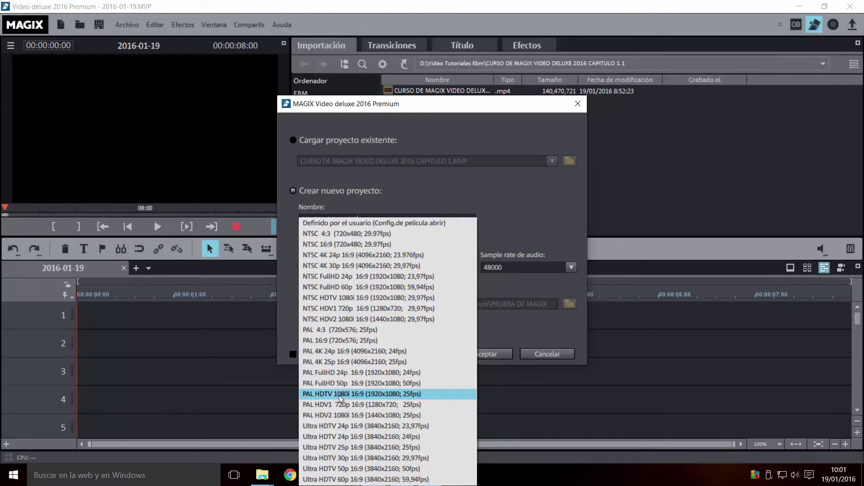
click(396, 394)
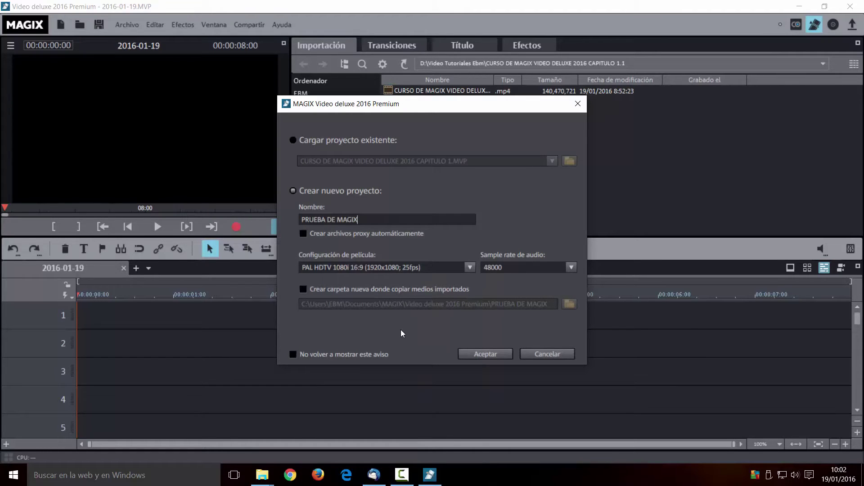
click(468, 268)
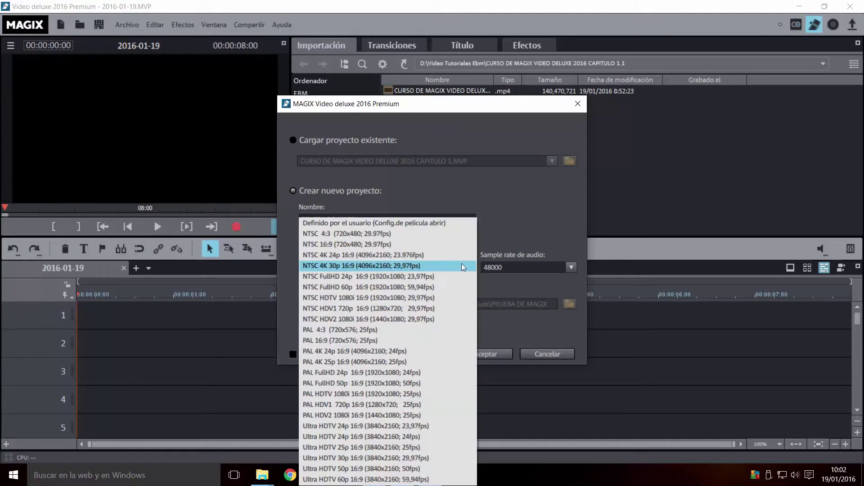
click(444, 196)
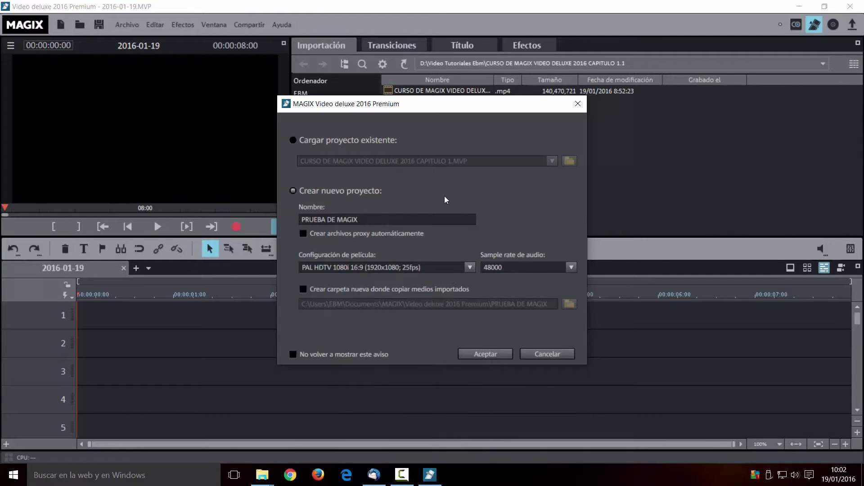
Create the project with the user-defined movie configuration and a 48000 audio sample rate, accepting the general movie settings as offered
click(472, 269)
click(448, 277)
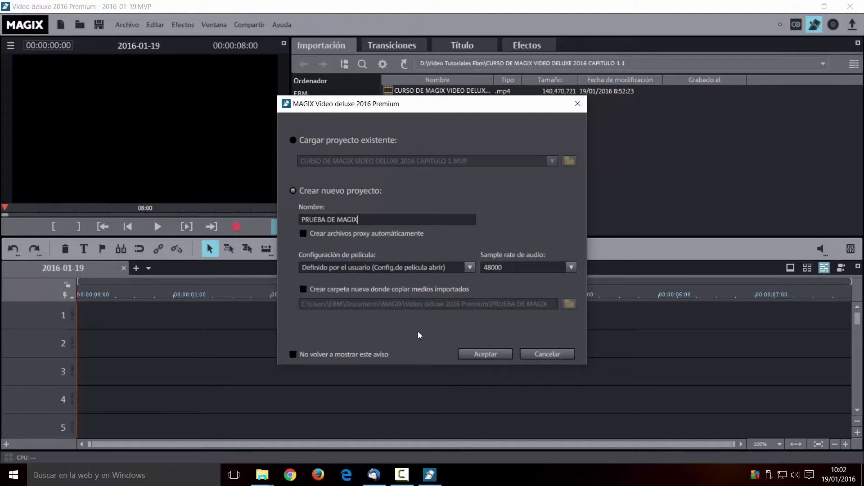
click(571, 267)
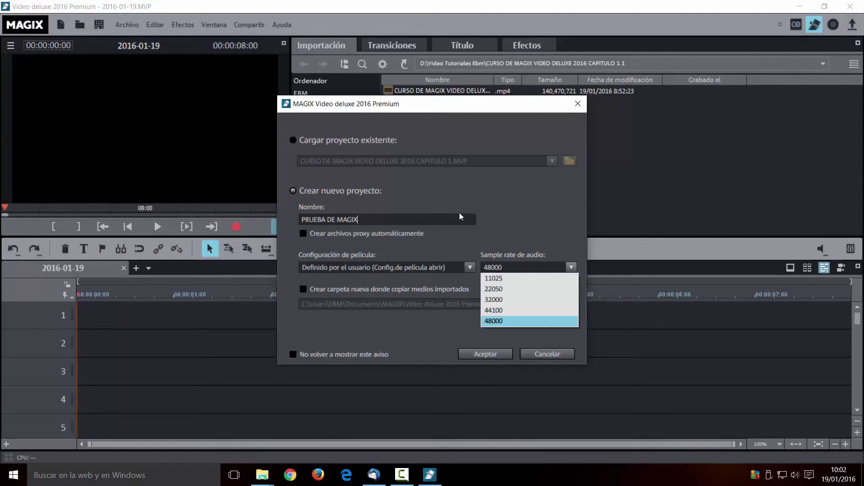
click(524, 322)
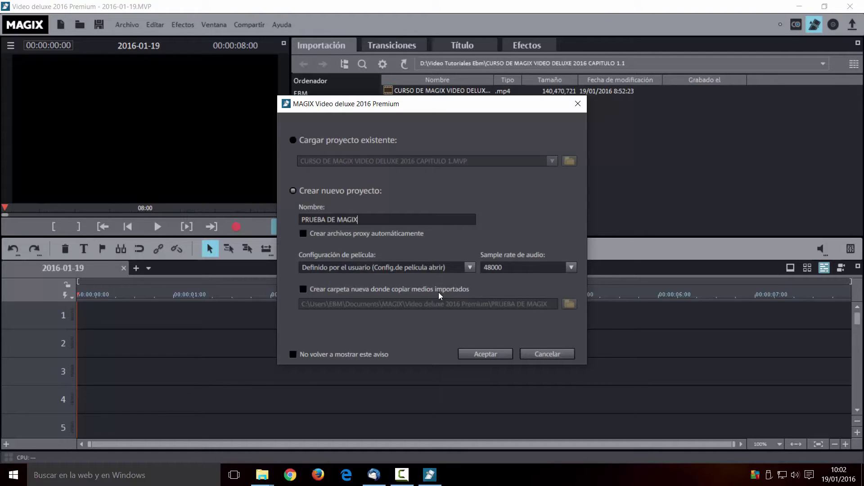
click(484, 354)
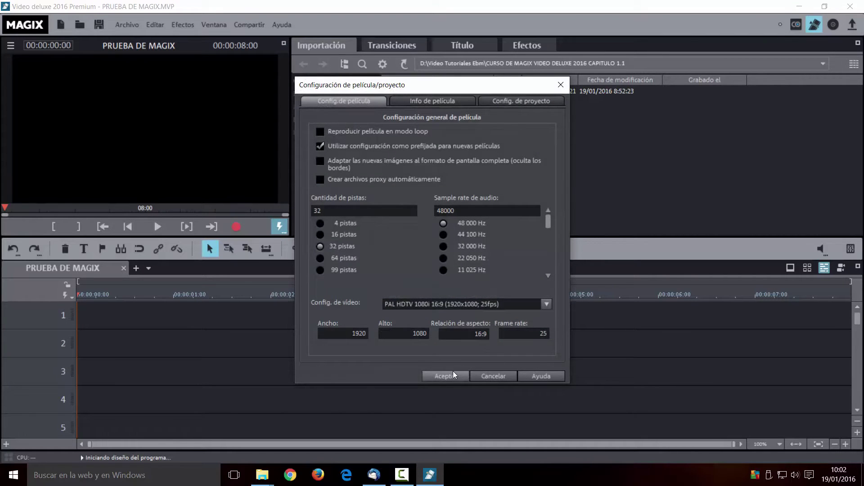
drag(379, 88, 398, 91)
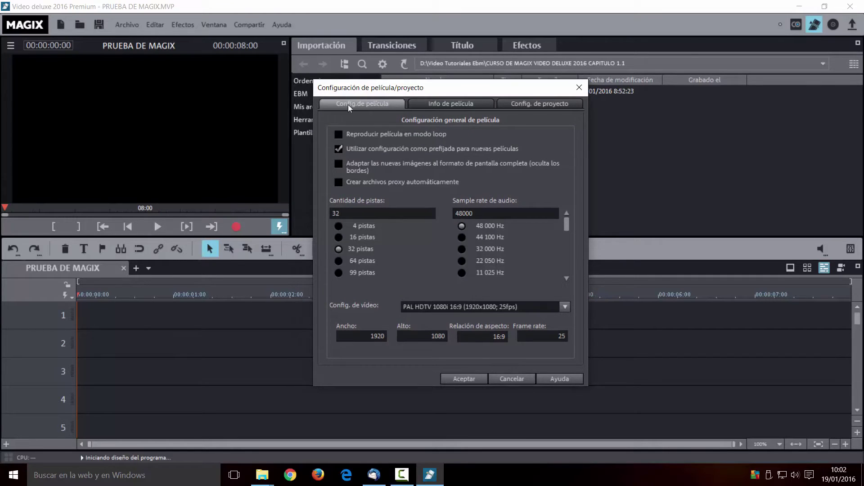
click(461, 379)
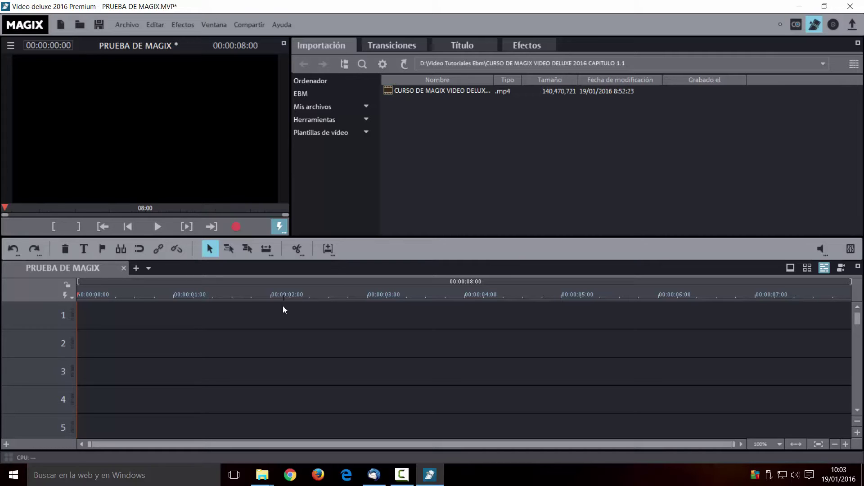
Go up to D:\Video Tutoriales Ebm in the media browser and open the 7000 MILLONES folder
click(403, 64)
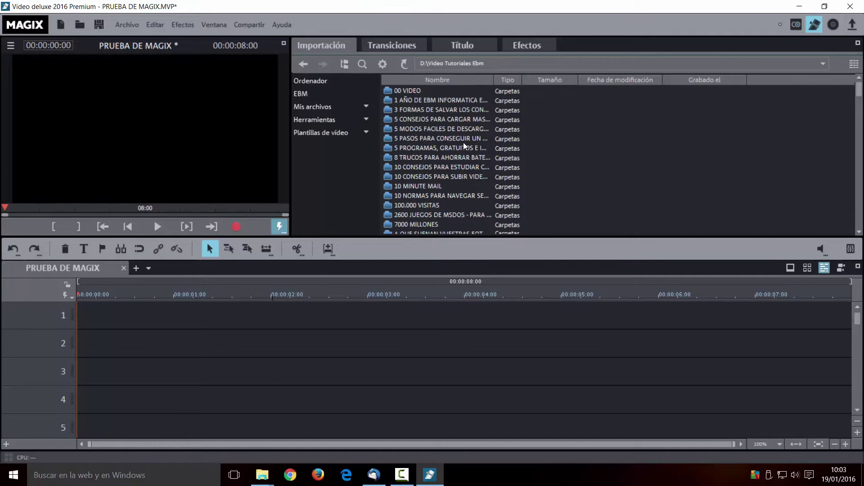
scroll(464, 144, down, 2)
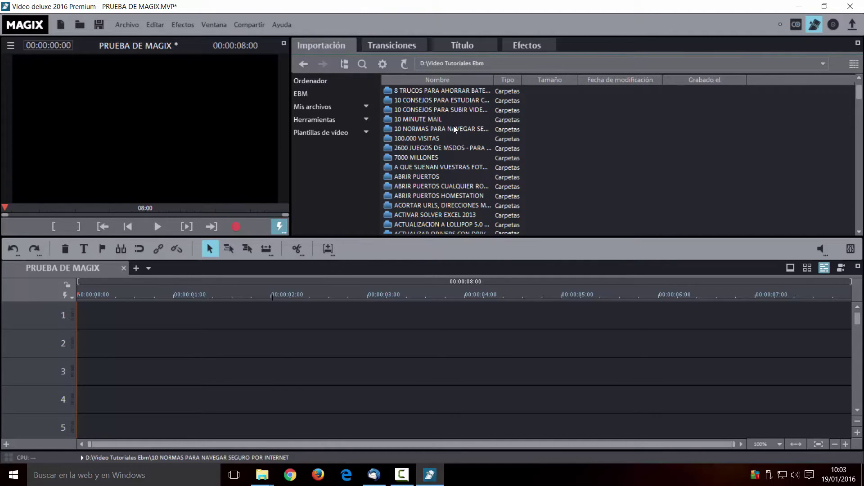
double_click(431, 160)
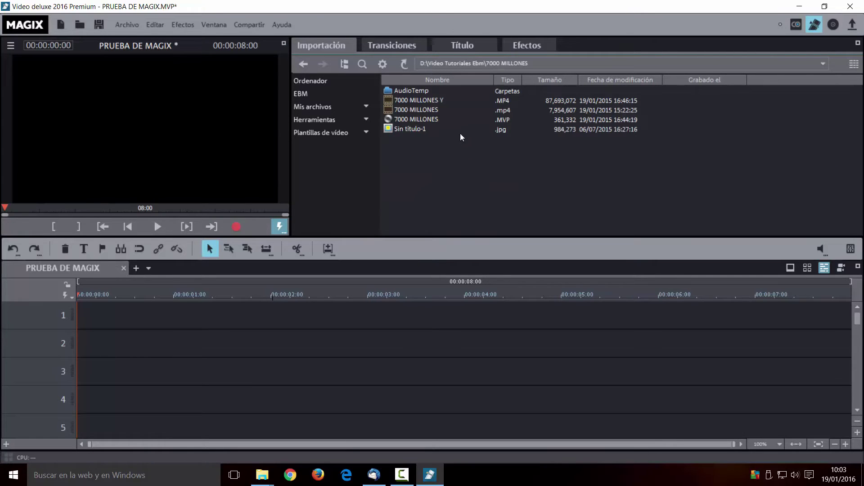
Preview 7000 MILLONES.mp4 from the media browser, stop playback and scrub ahead to 00:00:39:12
click(412, 109)
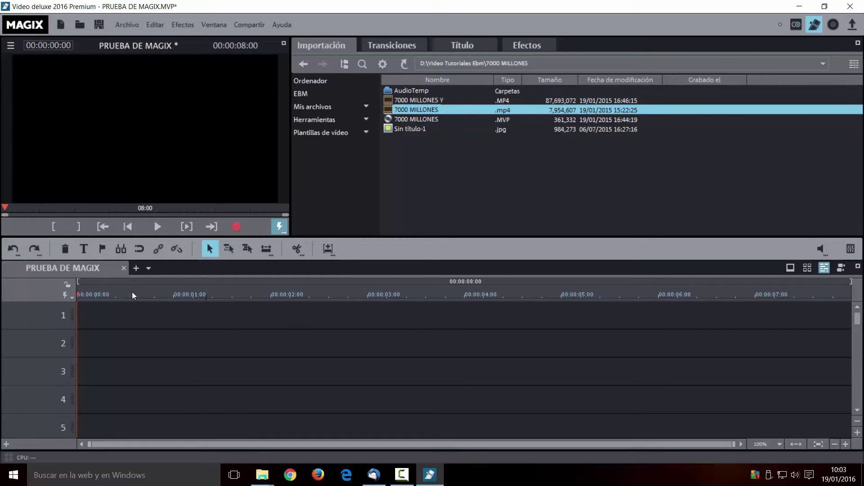
mouse_move(459, 112)
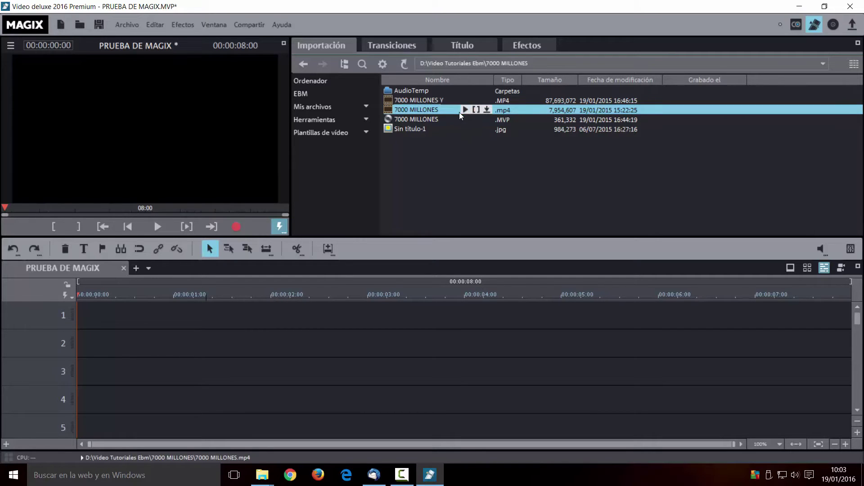
click(465, 110)
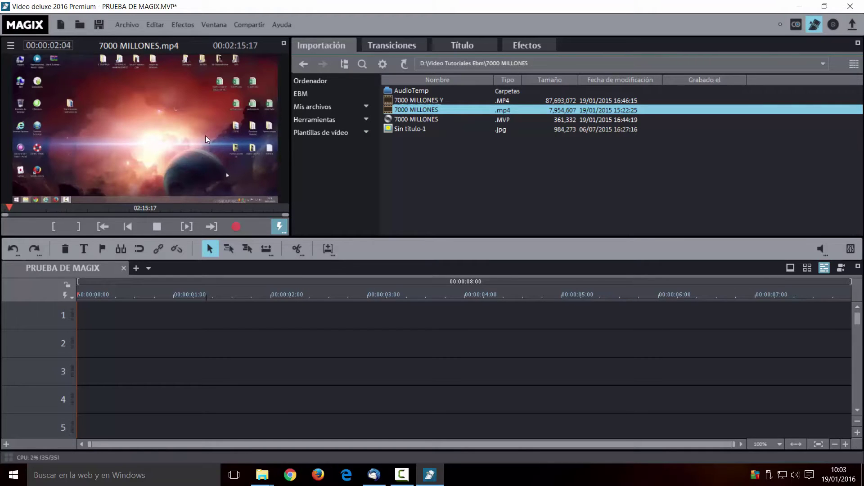
click(465, 110)
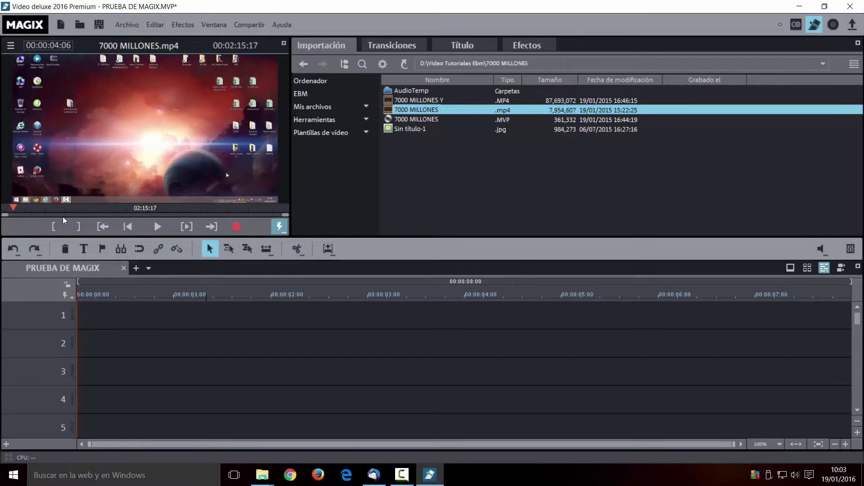
drag(13, 207, 85, 207)
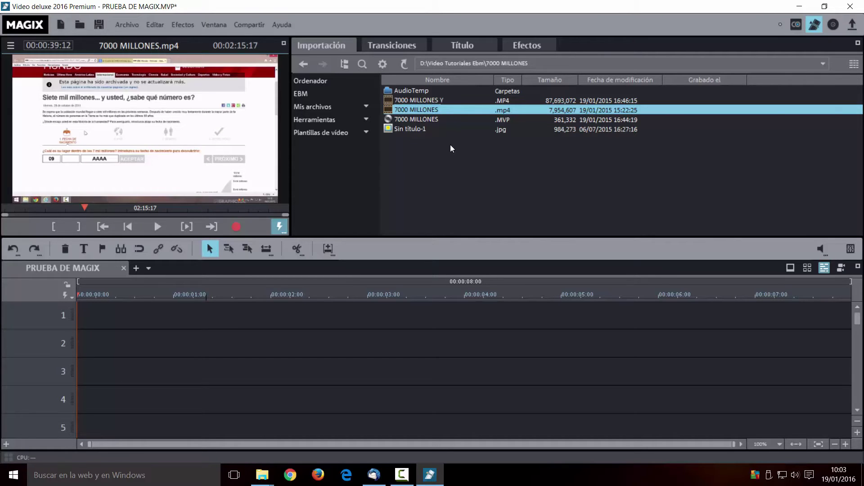
Place 7000 MILLONES.mp4 at the start of track 1 and look through the remaining tracks
mouse_move(410, 111)
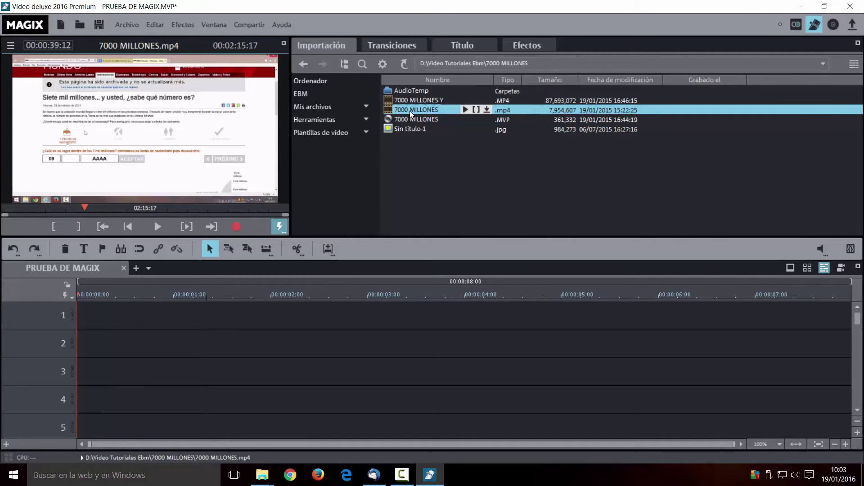
drag(405, 111, 104, 310)
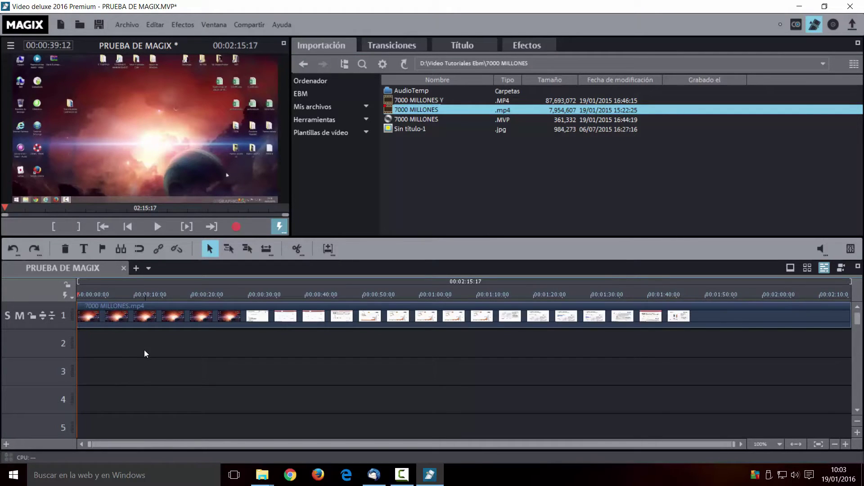
drag(857, 331, 857, 389)
scroll(851, 434, up, 10)
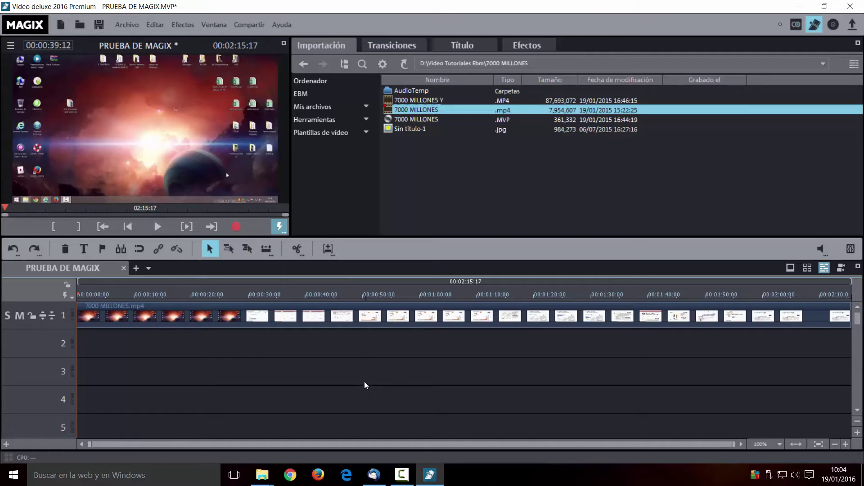
Examine the clip on the timeline at 200% and 100% horizontal zoom, moving along its length
mouse_move(81, 310)
click(835, 444)
click(846, 444)
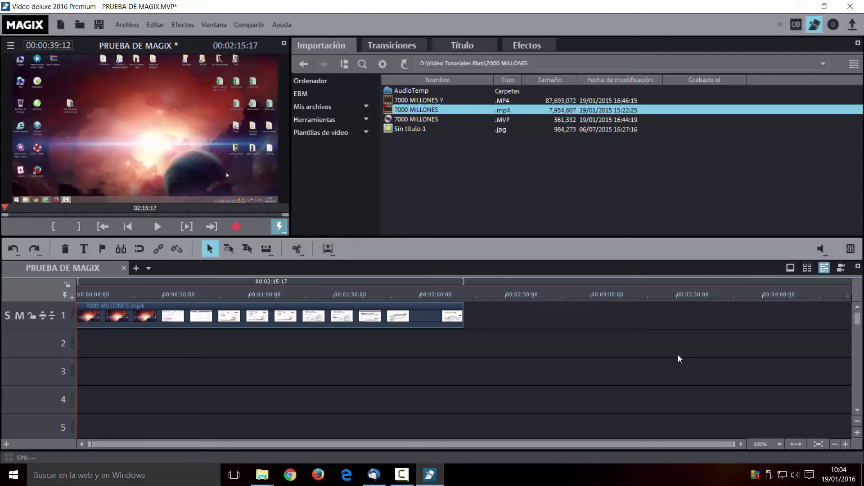
scroll(678, 358, up, 1)
drag(107, 444, 77, 432)
scroll(88, 356, down, 5)
click(835, 444)
click(848, 444)
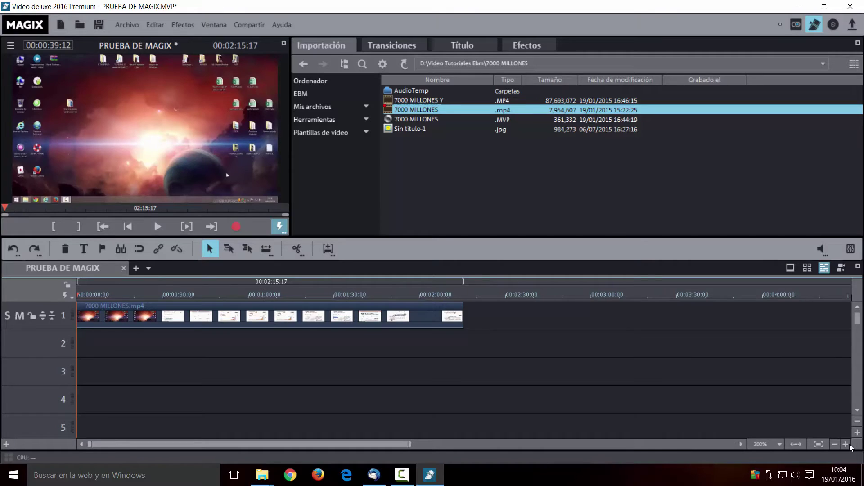
click(846, 444)
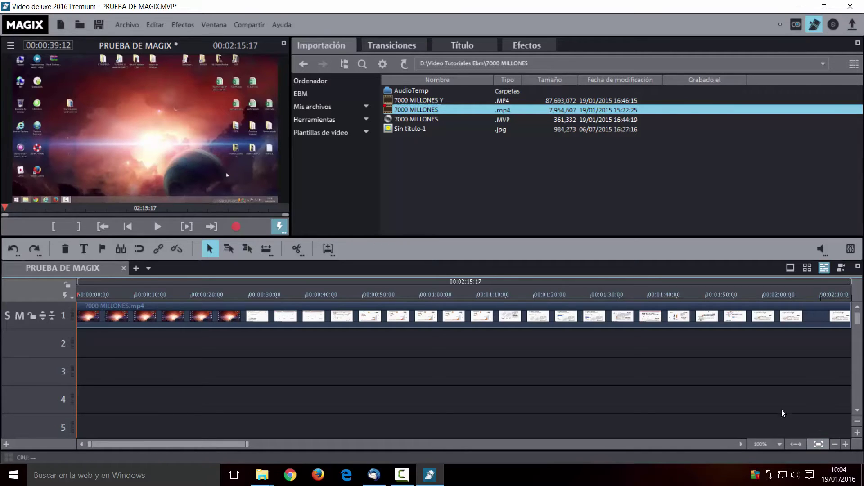
Select the clip on track 1, view it enlarged with the zoom to selected objects and restore the track overview
click(653, 314)
click(818, 445)
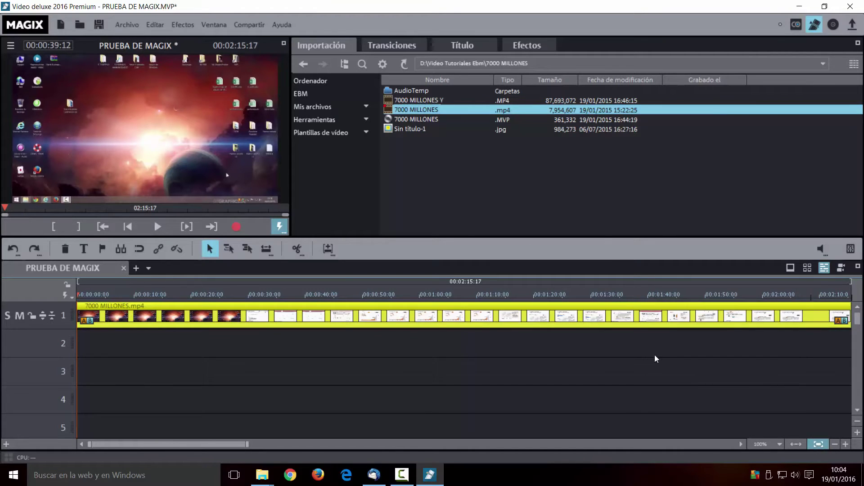
click(818, 444)
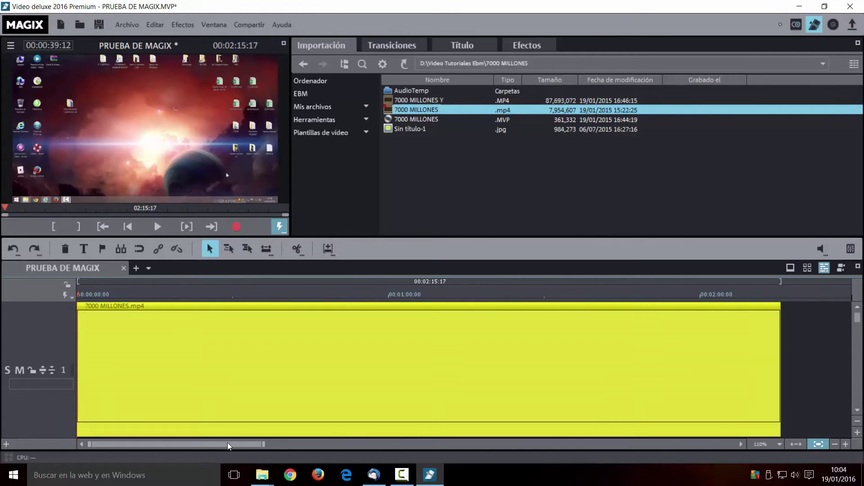
scroll(270, 443, down, 2)
scroll(113, 436, up, 2)
scroll(857, 326, down, 2)
scroll(858, 326, up, 2)
click(817, 445)
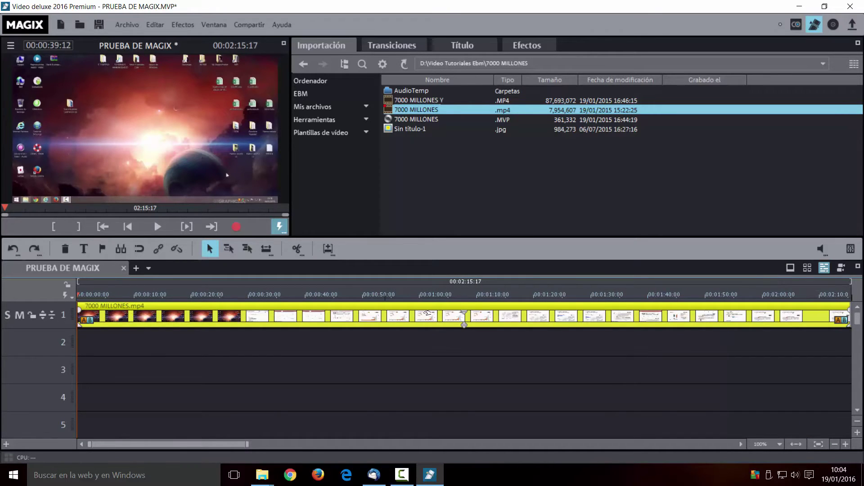
Fit the whole movie in the timeline, check the zoom presets, and compare the 200% and 100% zoom levels
click(795, 446)
click(795, 445)
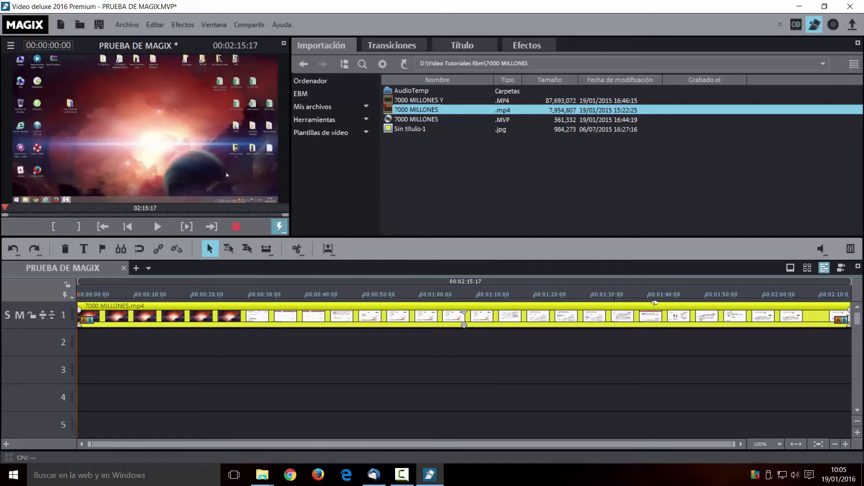
click(778, 442)
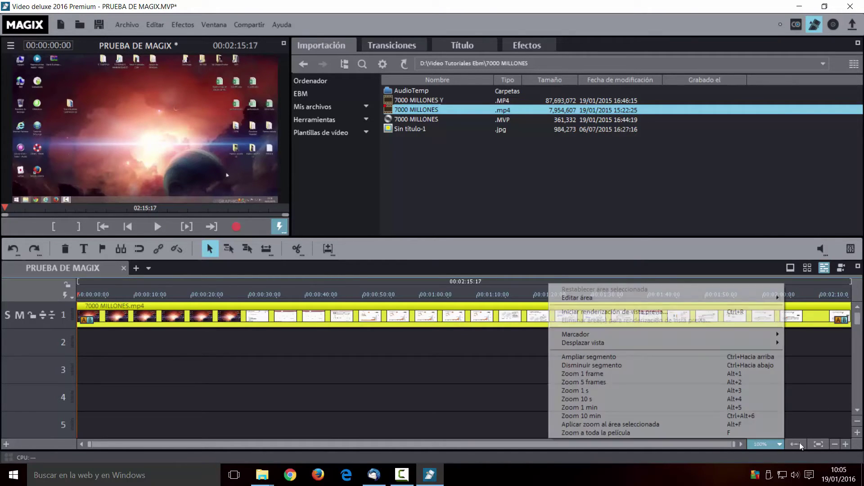
click(833, 444)
click(833, 444)
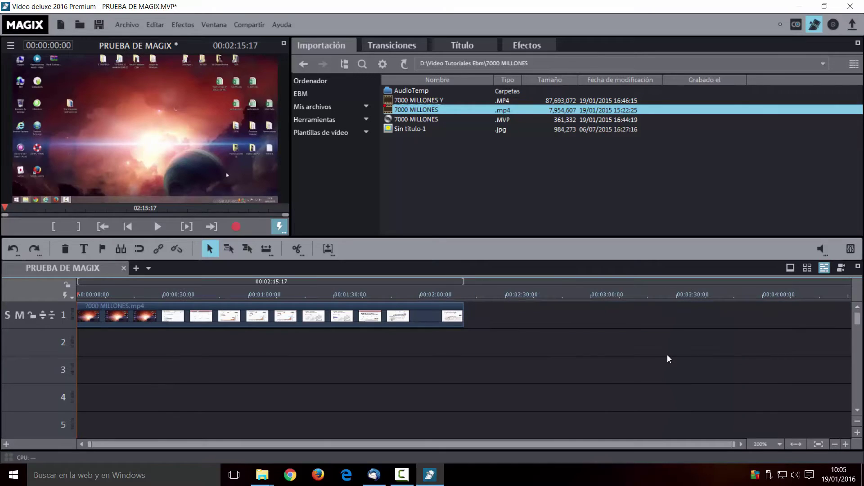
click(845, 444)
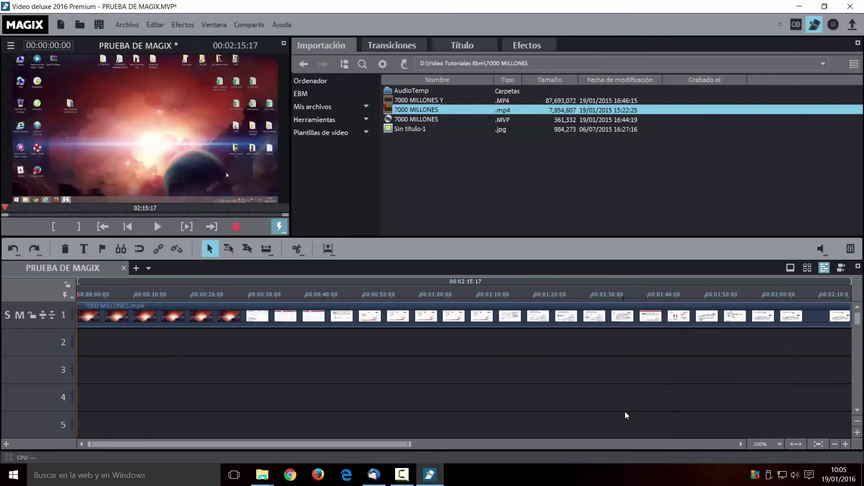
View the tracks at a greater height and restore it, and check the timeline at 200% and 100% zoom
click(857, 433)
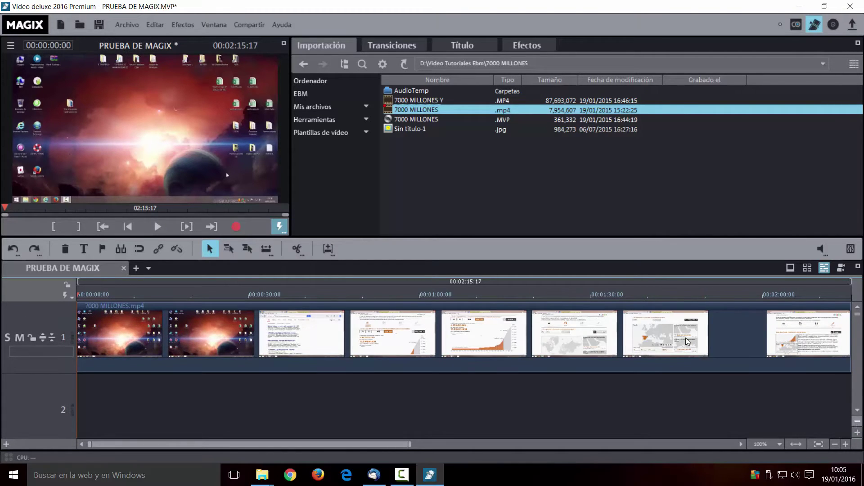
click(857, 422)
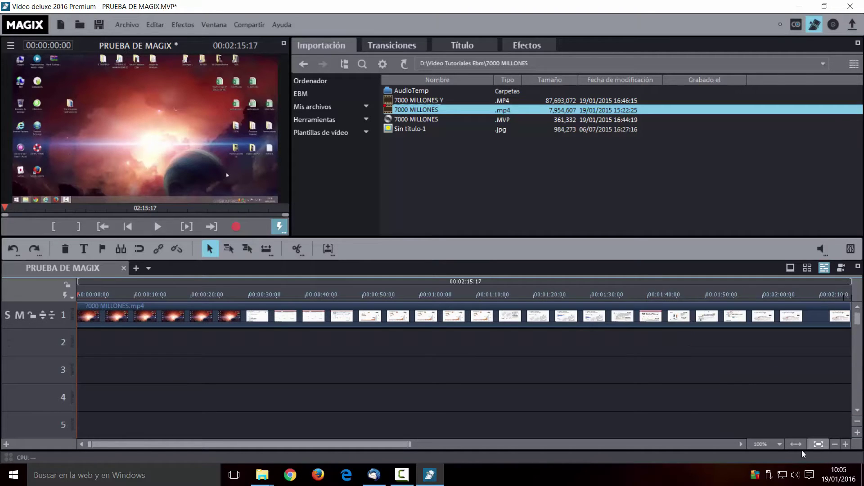
scroll(273, 355, down, 2)
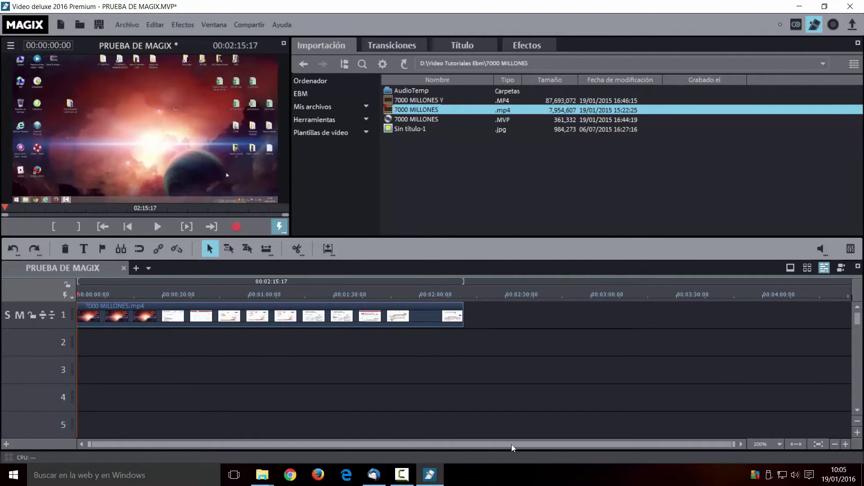
click(845, 444)
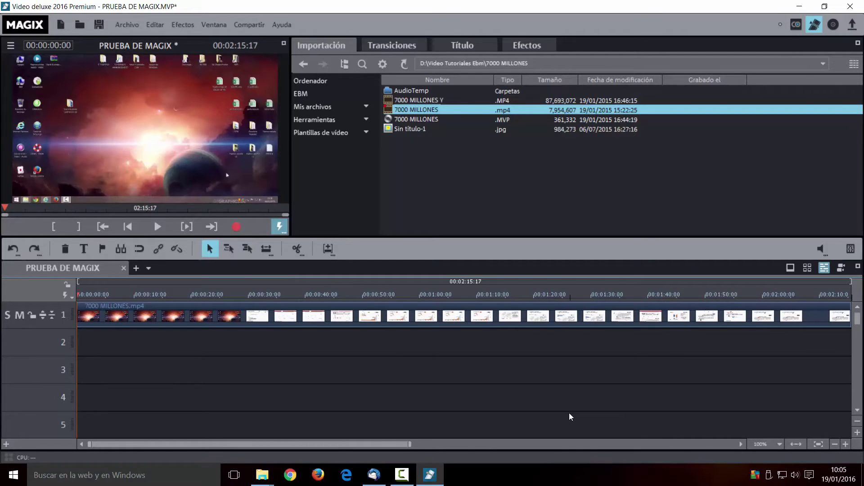
Open the folder 5 CONSEJOS PARA CARGAR MAS RAPIDO LA BATERIA DE TU SMARTPHONE and place its 17,971,205-byte .mp4 video at the start of track 3
click(138, 321)
key(BackSpace)
double_click(439, 120)
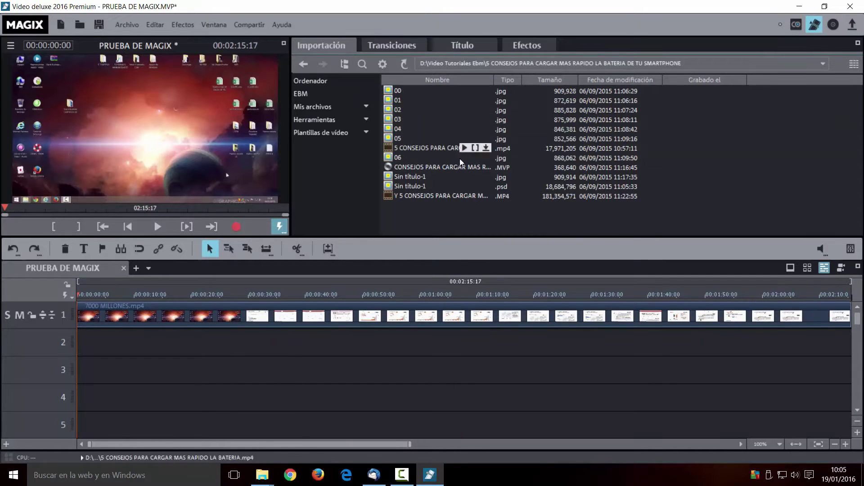
drag(414, 146, 105, 371)
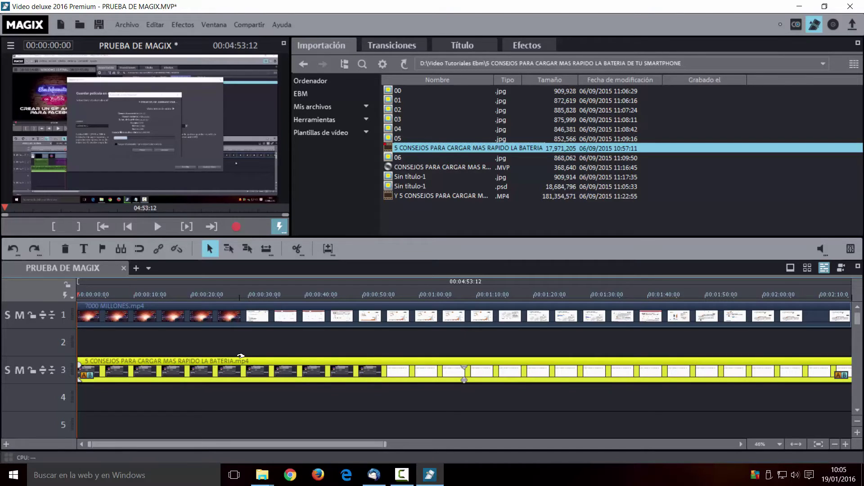
Select the clips on tracks 1 and 3 alternately and delete the 5 CONSEJOS video from track 3
click(234, 310)
click(263, 366)
click(278, 310)
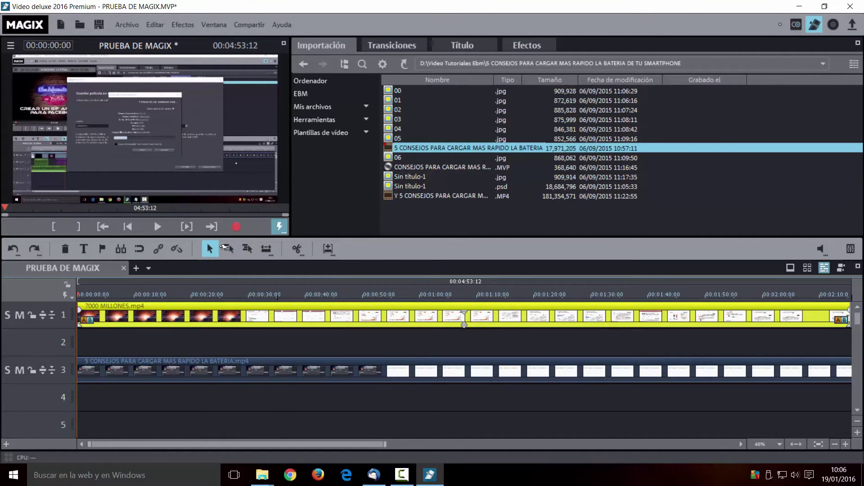
click(277, 368)
click(283, 310)
click(291, 363)
click(291, 308)
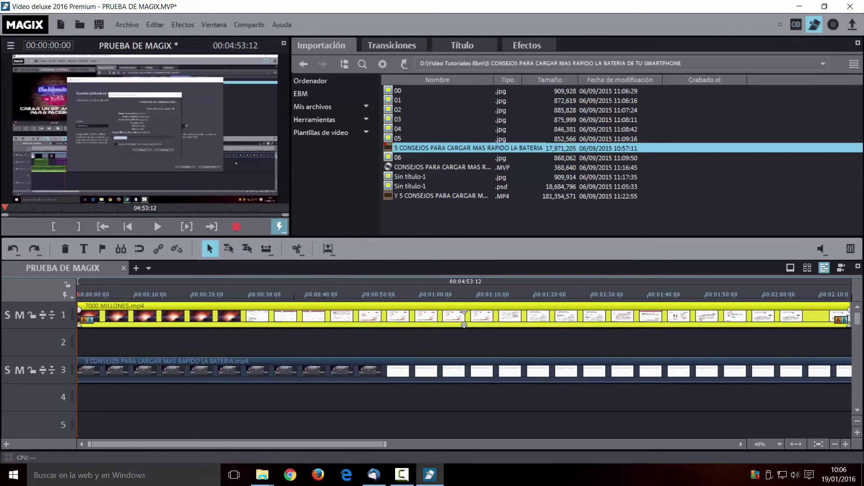
click(292, 363)
key(Delete)
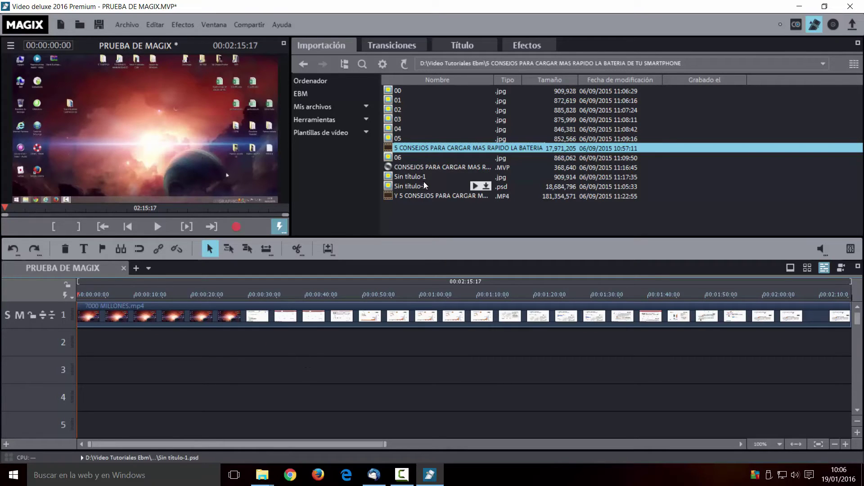
Place the image Sin título-1.jpg at the start of track 2 and set the playback marker at the beginning of the timeline
click(403, 178)
drag(393, 177, 132, 370)
drag(91, 339, 91, 339)
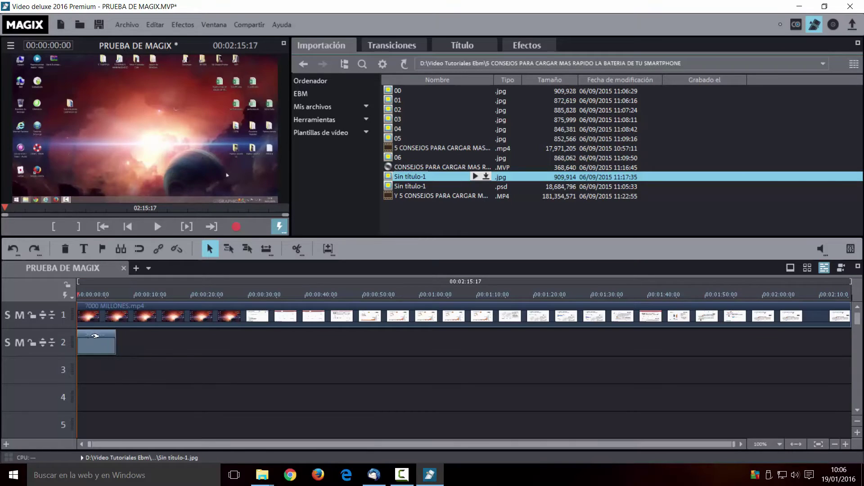
click(87, 293)
mouse_move(84, 294)
mouse_down()
mouse_move(150, 294)
mouse_move(79, 302)
mouse_up()
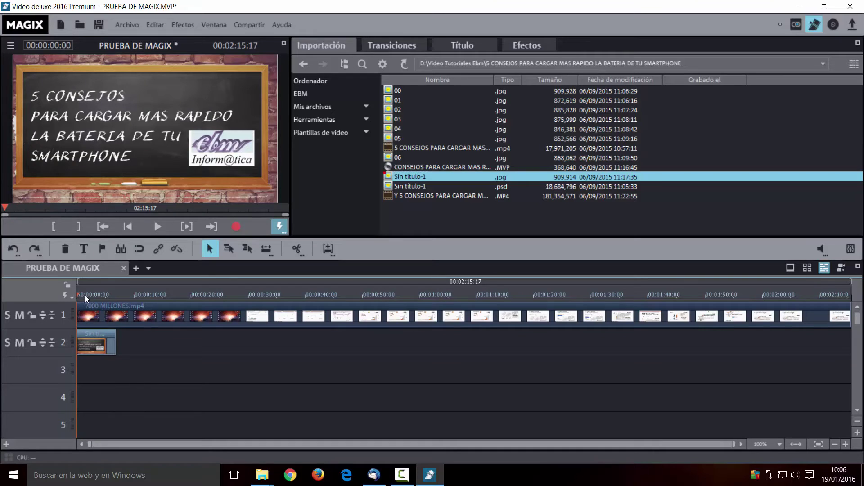
Move the playback marker over the image to 00:00:02:19 and lengthen the image clip on track 2 to about 31 seconds
mouse_move(84, 295)
mouse_down()
mouse_move(500, 295)
mouse_move(97, 295)
mouse_up()
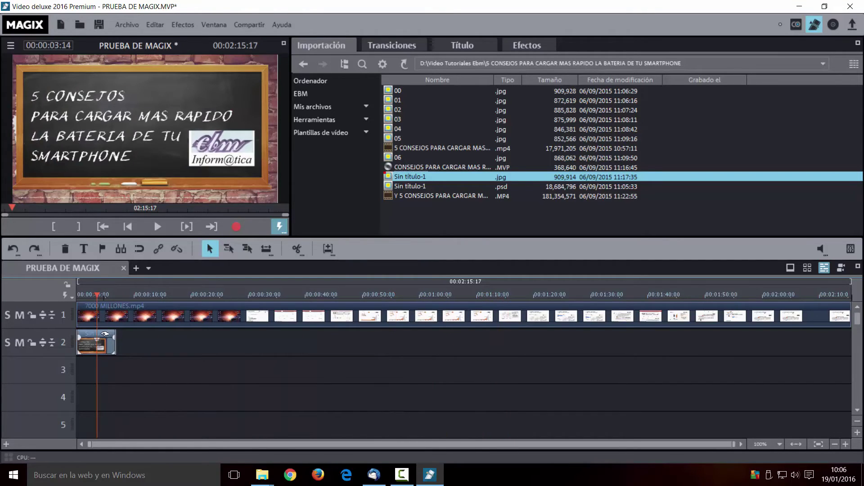
click(104, 335)
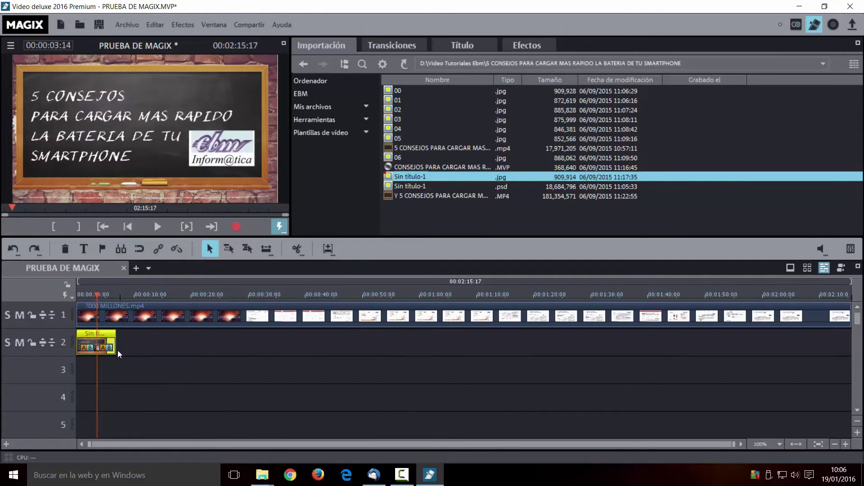
mouse_move(97, 294)
mouse_down()
mouse_move(158, 294)
mouse_move(92, 294)
mouse_up()
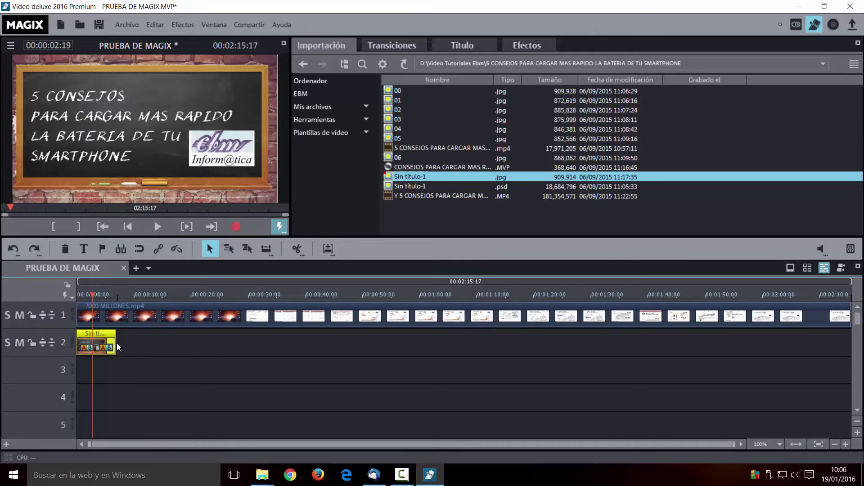
drag(116, 343, 259, 341)
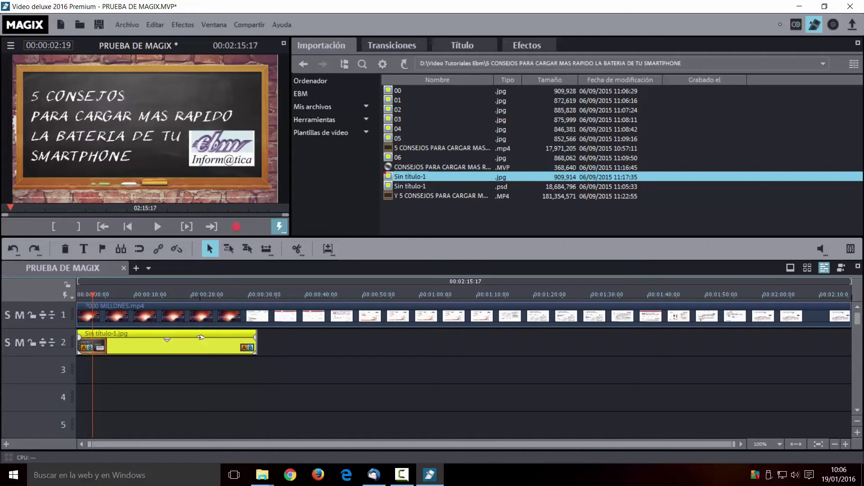
drag(182, 333, 159, 343)
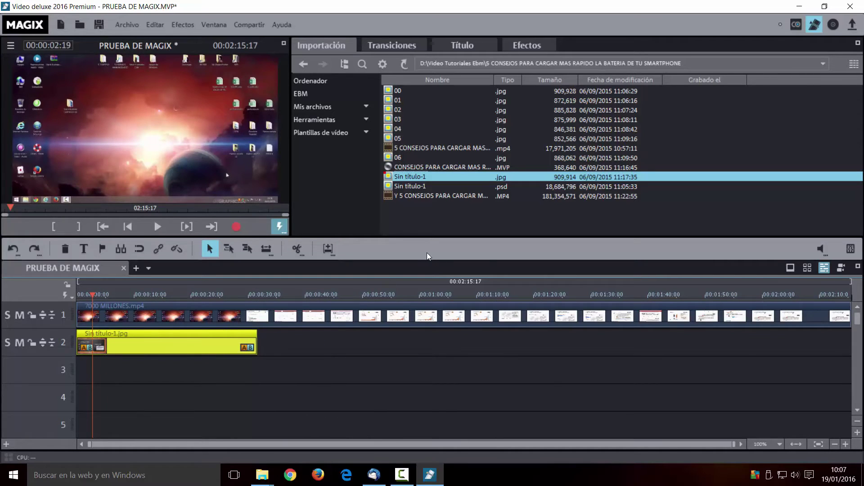
Return to the D:\Video Tutoriales Ebm folder in the import browser and sort its contents by modification date, newest first
click(344, 63)
click(344, 64)
scroll(426, 198, down, 2)
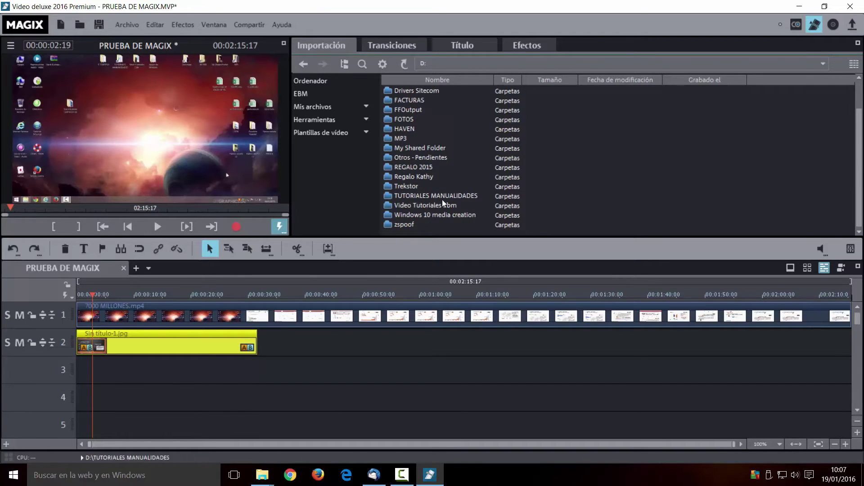
double_click(443, 205)
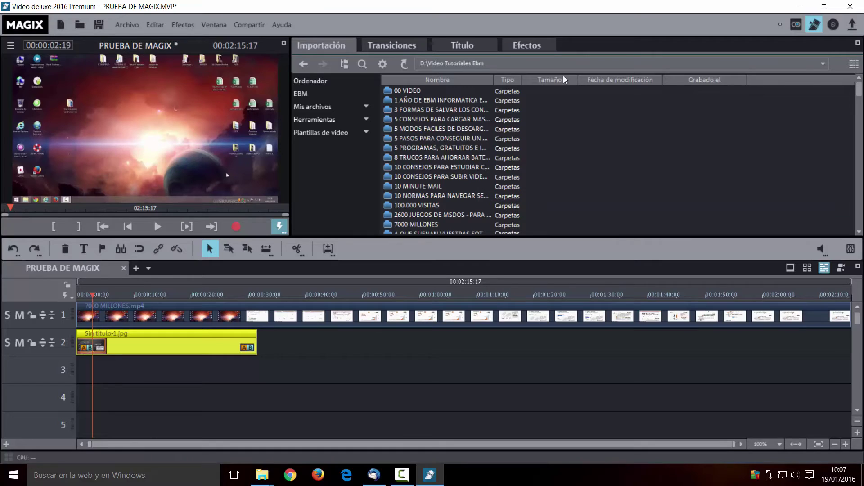
click(603, 80)
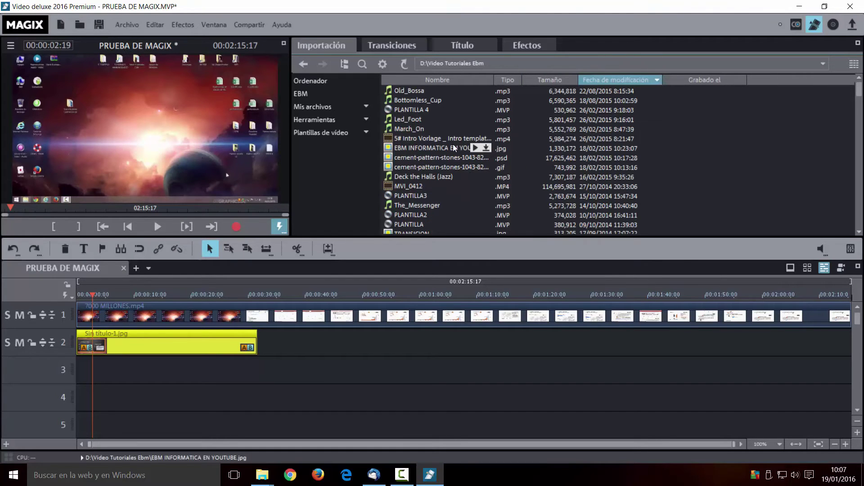
Add the audio file Old_Bossa.mp3 at the start of track 3
click(399, 91)
drag(401, 90, 113, 372)
drag(80, 295, 99, 369)
Play the project from the marker with all three tracks, checking the sound level indicators of the tracks, and stop playback
click(157, 226)
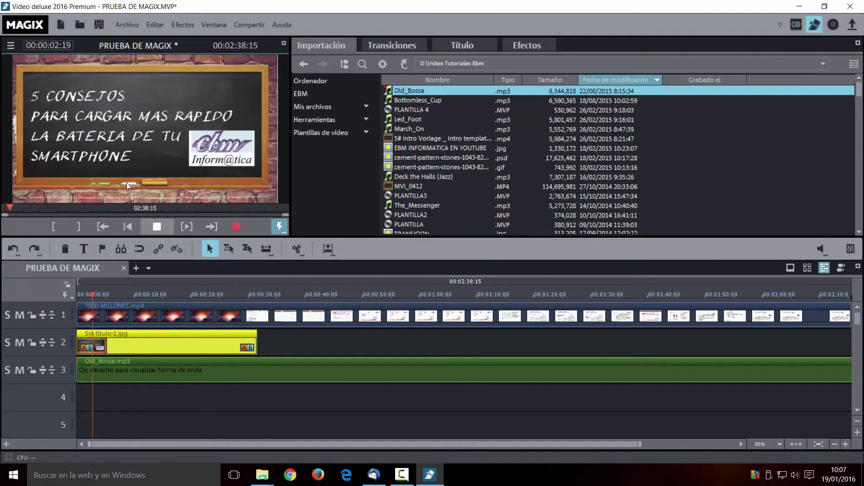
click(157, 227)
drag(89, 360, 122, 366)
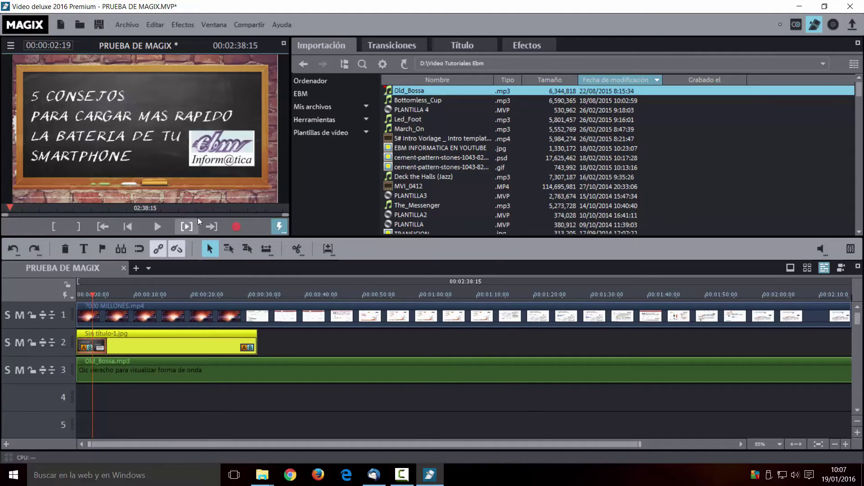
click(157, 226)
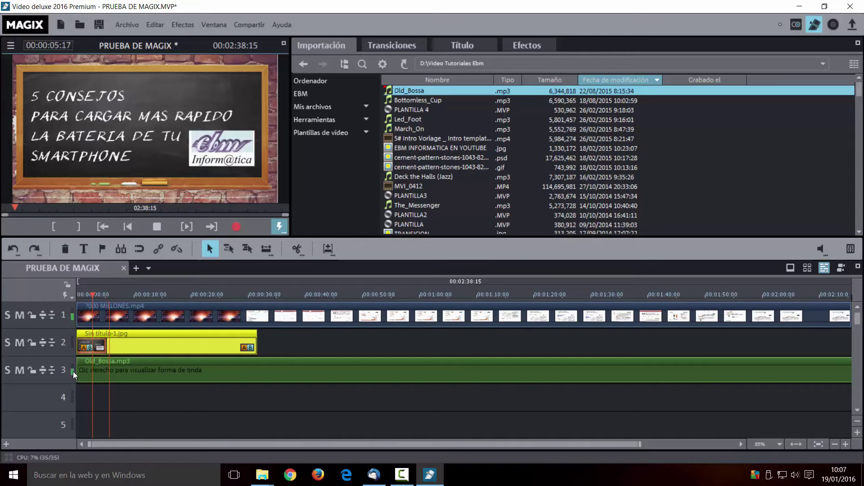
click(158, 228)
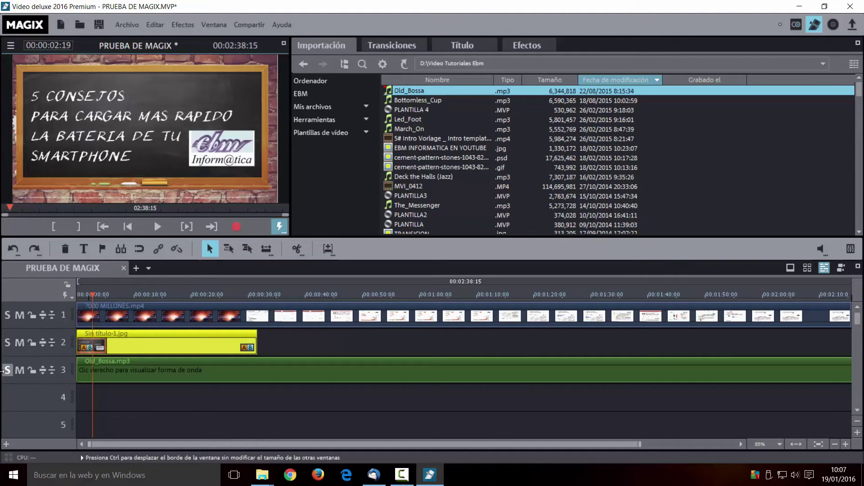
Set track 1 to solo and play it, and add track 2 to the solo playback for a second check
click(6, 316)
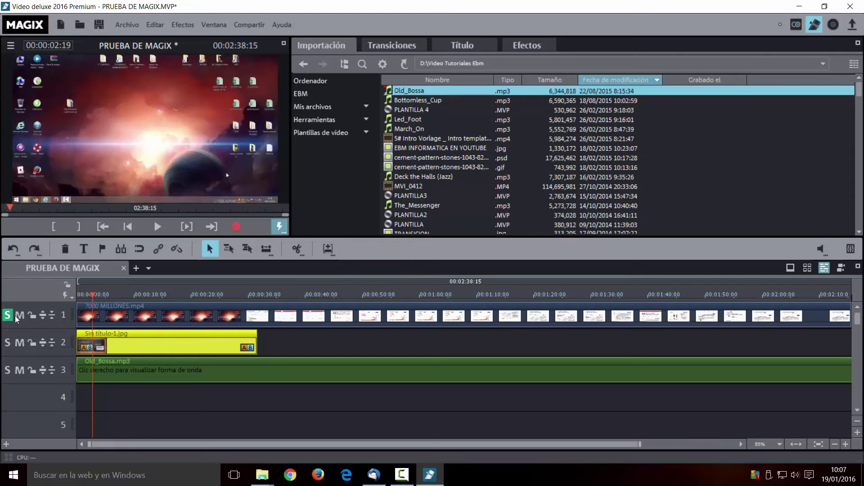
click(158, 227)
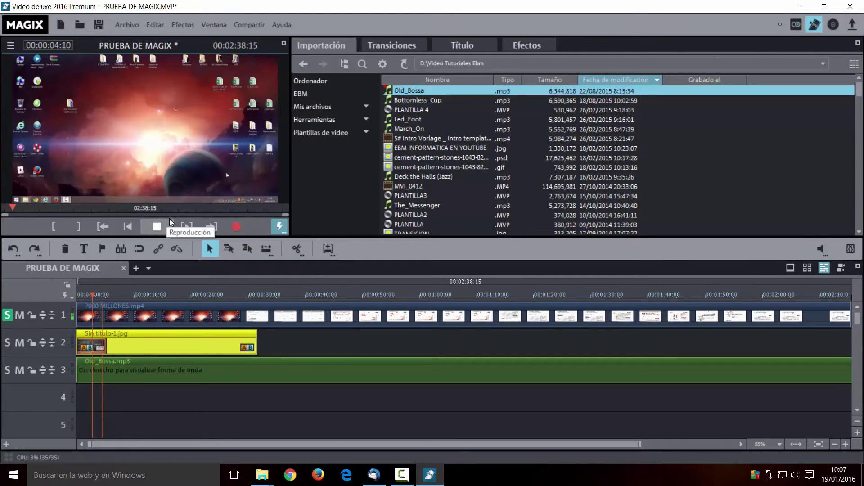
click(157, 226)
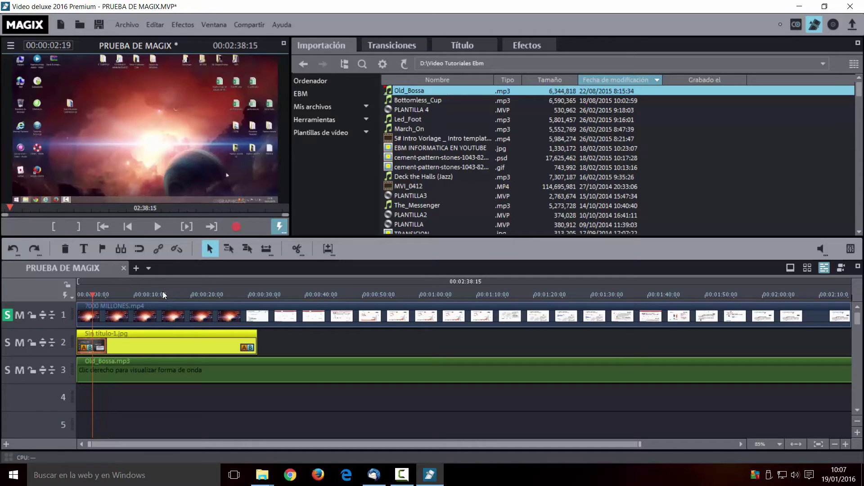
click(7, 342)
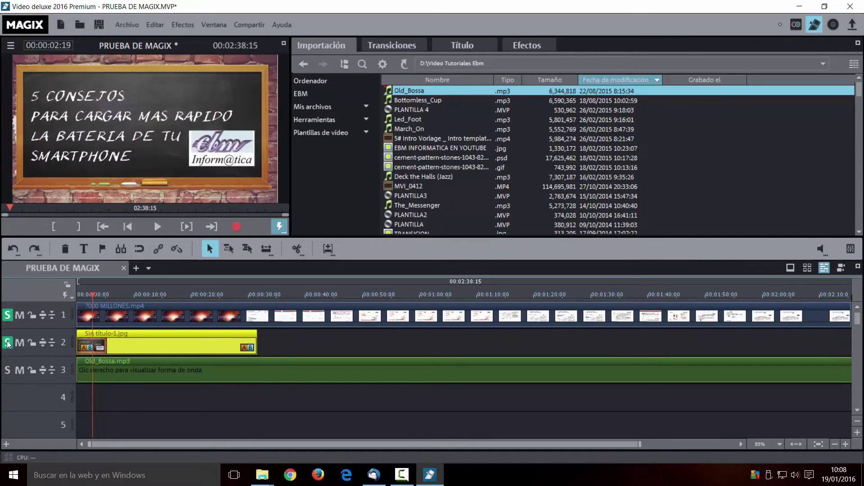
click(159, 227)
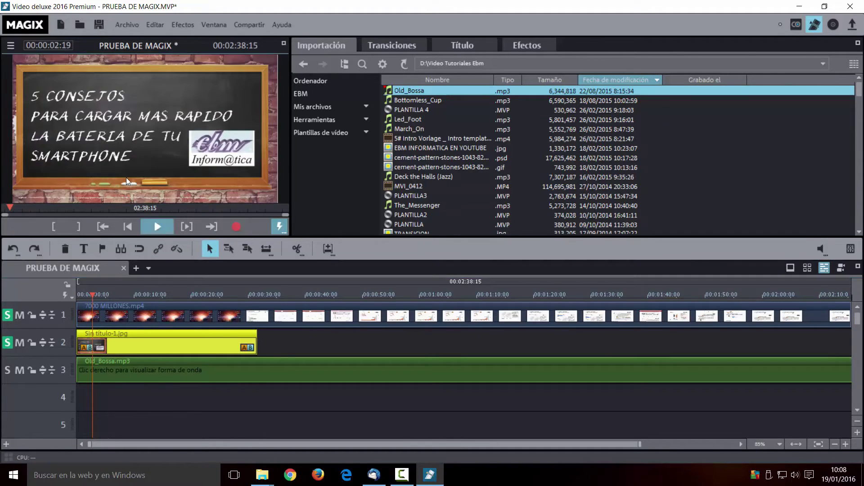
click(158, 226)
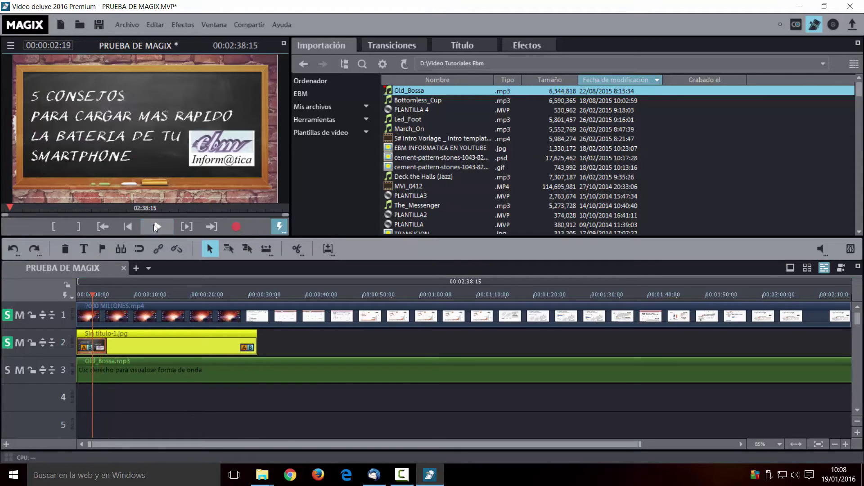
Turn off solo on tracks 1 and 2, play only the audio on track 3 in solo, and turn its solo off
click(9, 338)
click(7, 314)
click(7, 370)
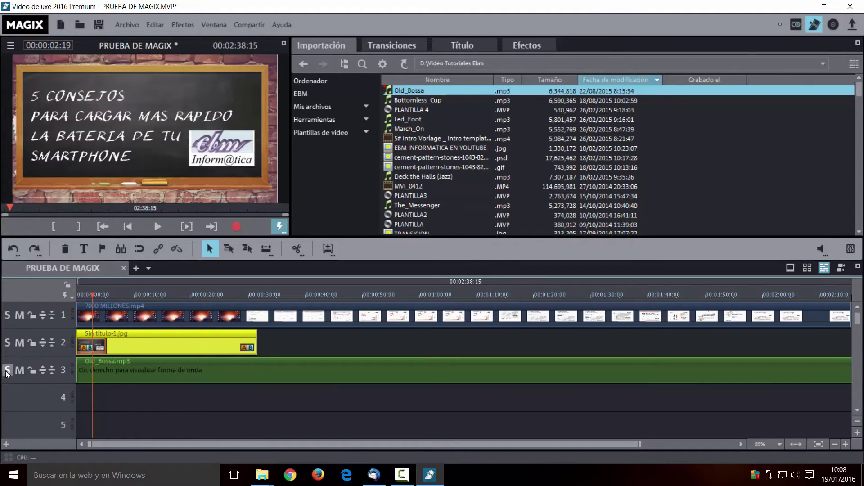
click(157, 226)
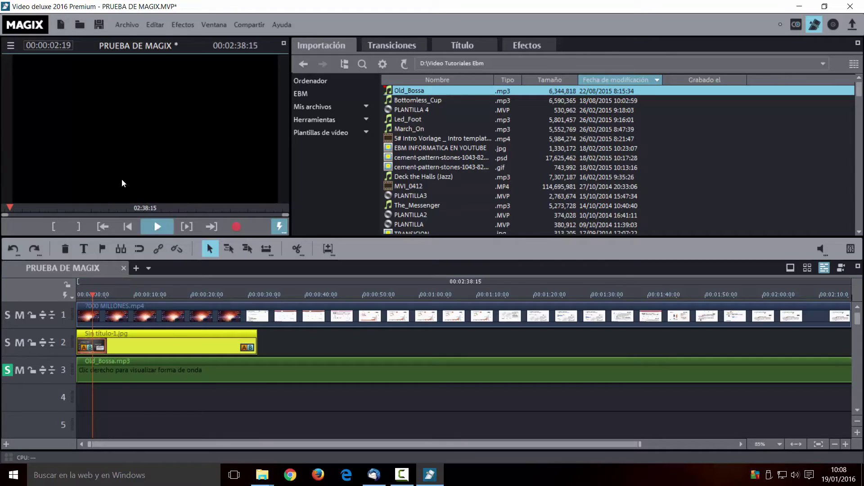
click(157, 226)
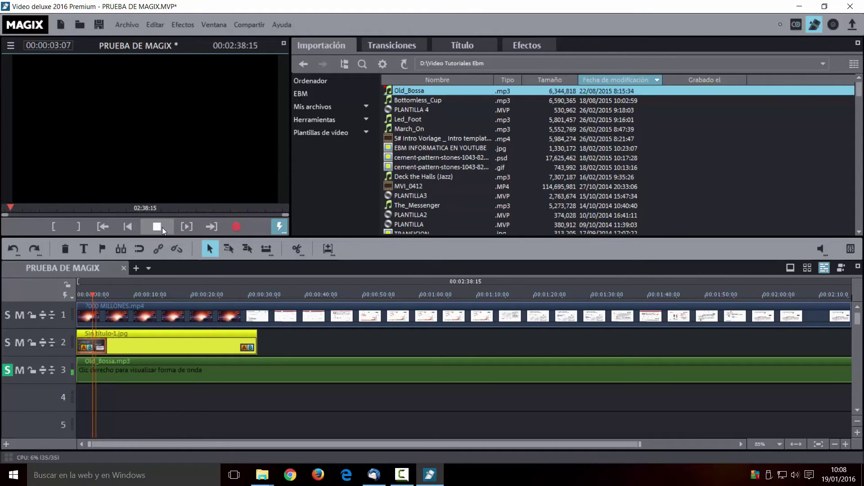
click(12, 372)
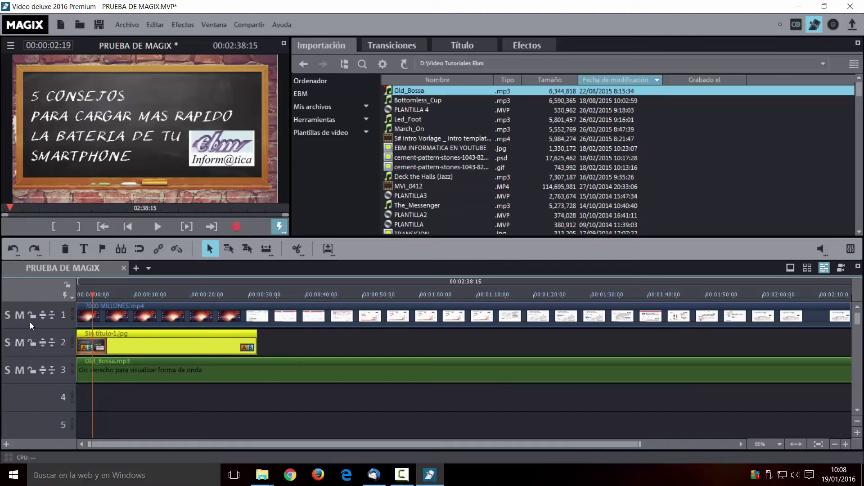
Mute the audio on track 3, play the project without it, and unmute the track
click(20, 370)
click(160, 230)
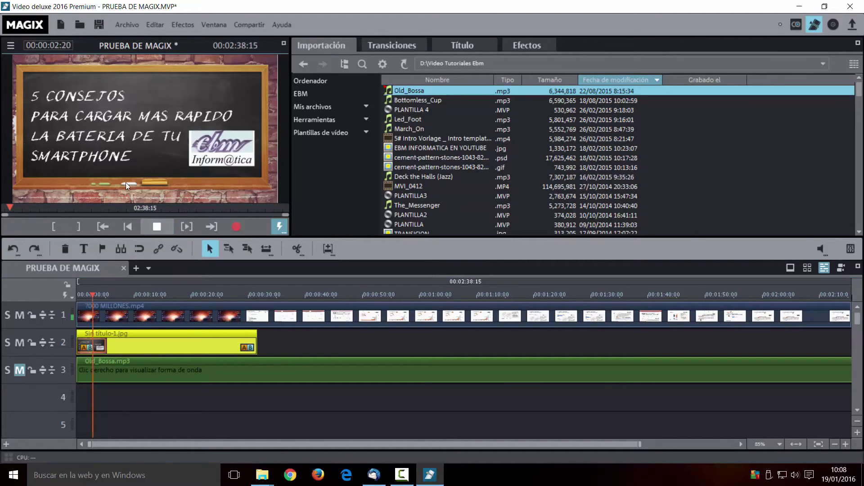
click(158, 228)
click(20, 370)
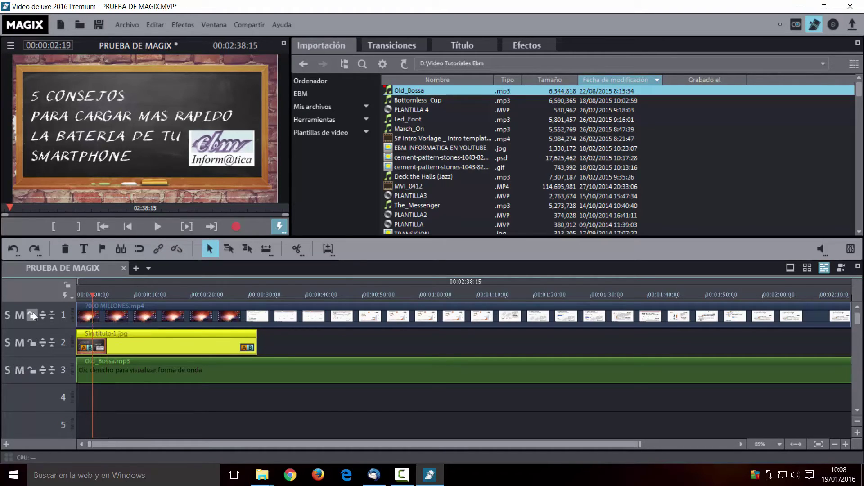
Lock and unlock track 2, and maximize its height after comparing it with the minimized height
click(36, 343)
click(34, 345)
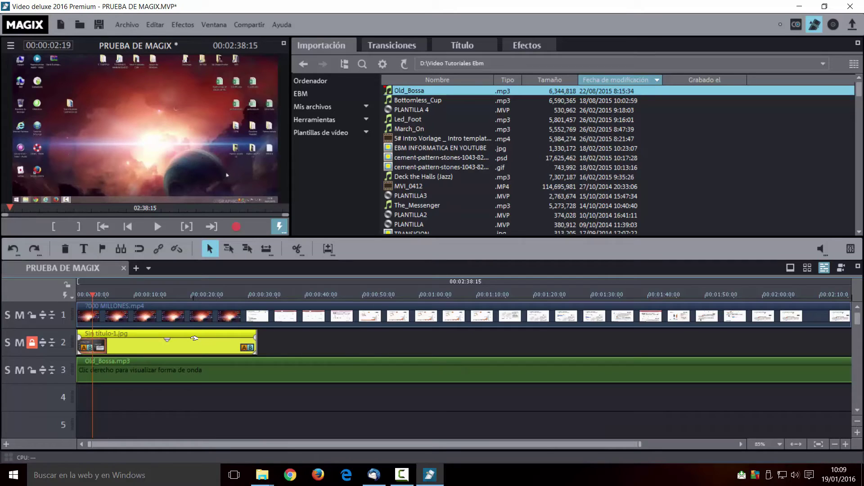
click(42, 342)
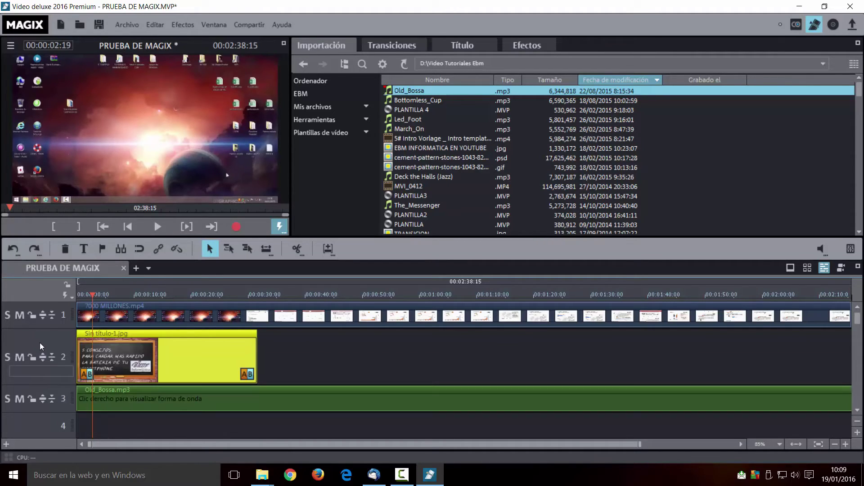
click(53, 360)
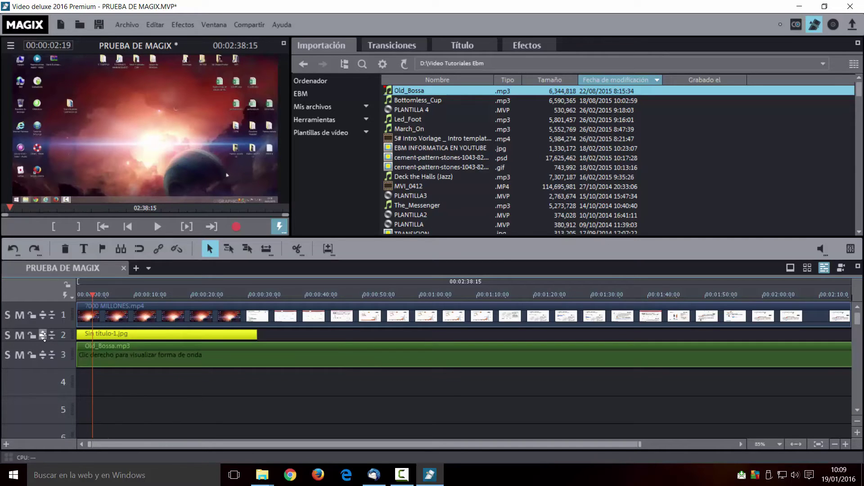
click(43, 338)
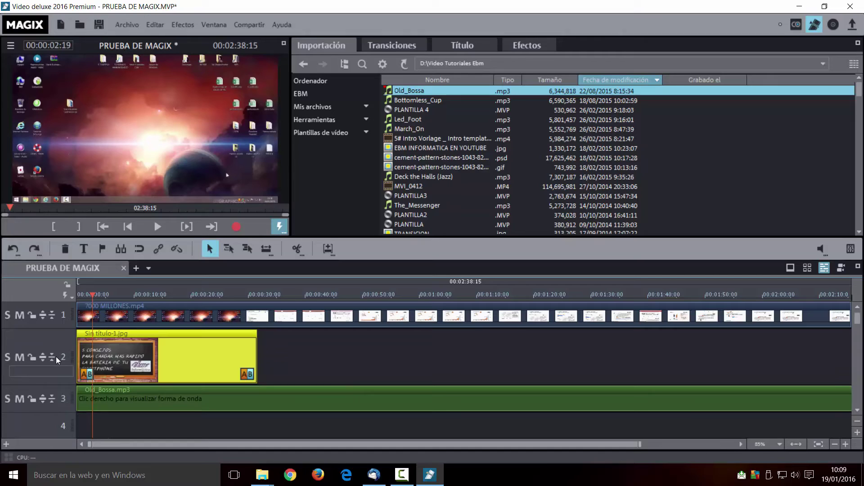
Minimize the height of track 2 and try the timeline's vertical zoom to adjust the height of all tracks
click(53, 359)
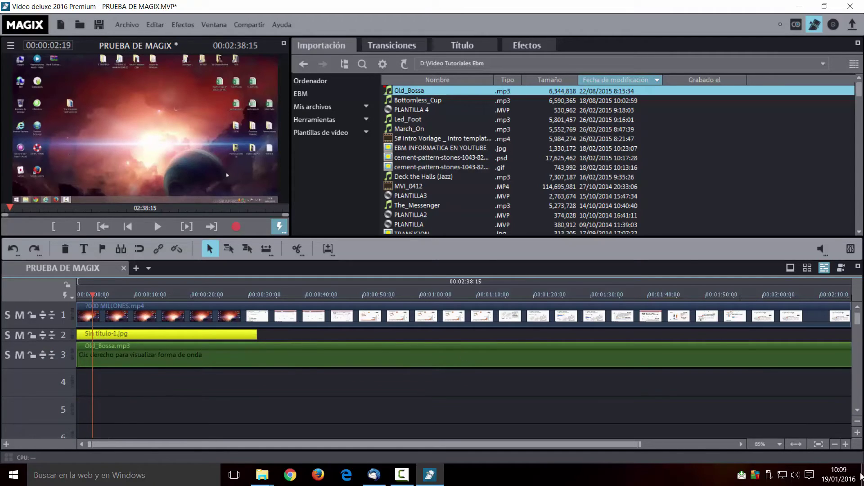
click(857, 431)
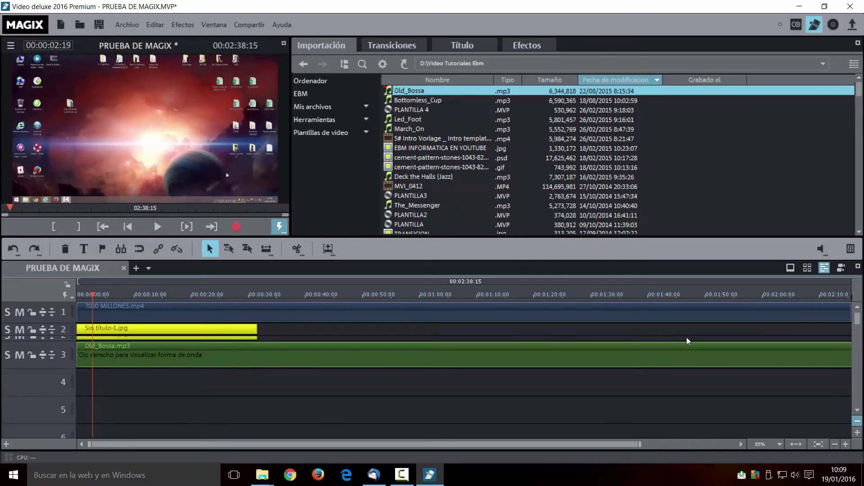
click(857, 432)
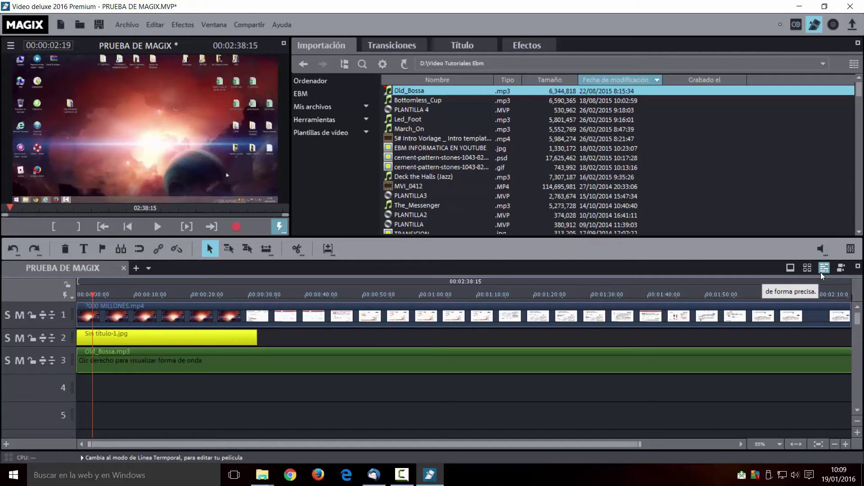
Check storyboard mode, add the 5# Intro Vorlage video in scene overview, and return to the timeline with the playhead at 00:00:02:07
click(790, 267)
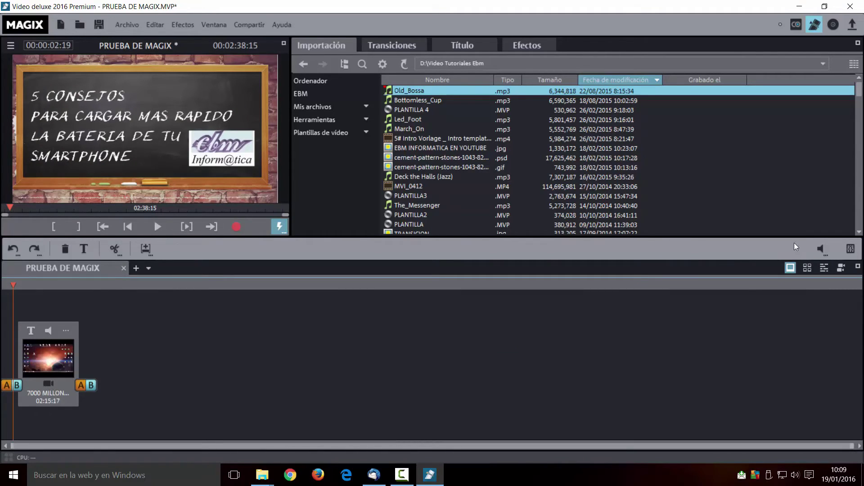
click(807, 269)
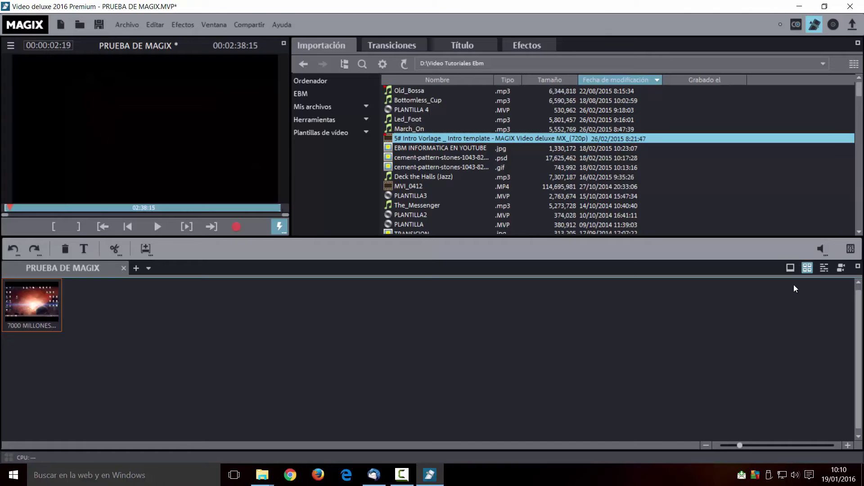
click(819, 271)
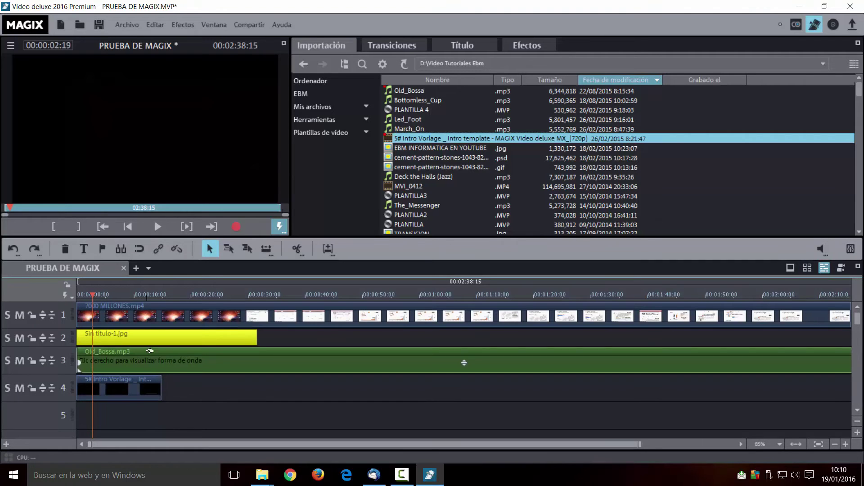
drag(124, 295, 90, 301)
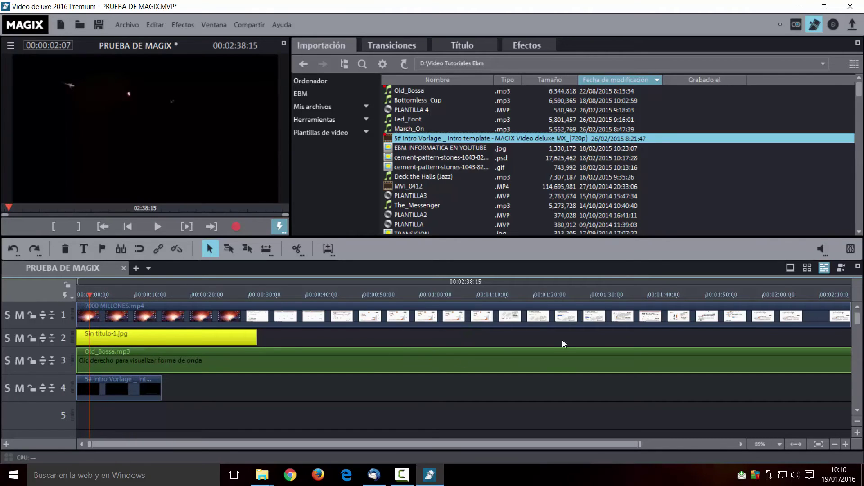
Try to activate Multicam mode without moving the existing objects to other tracks
click(839, 268)
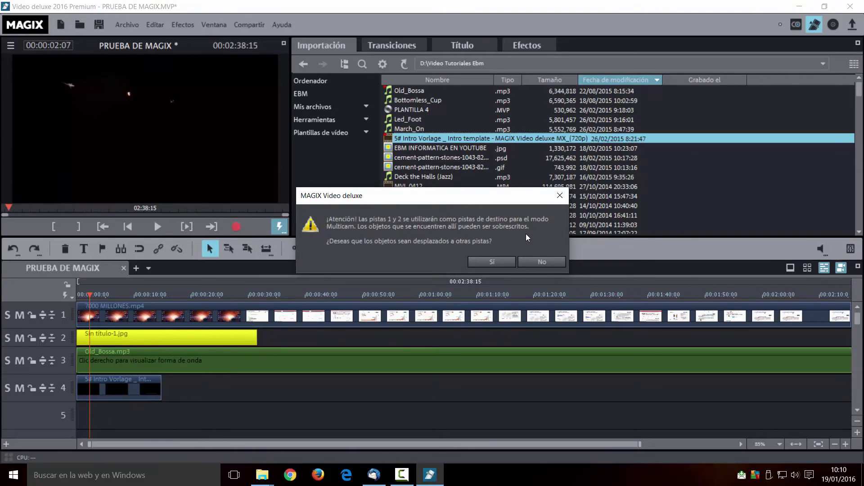
click(541, 262)
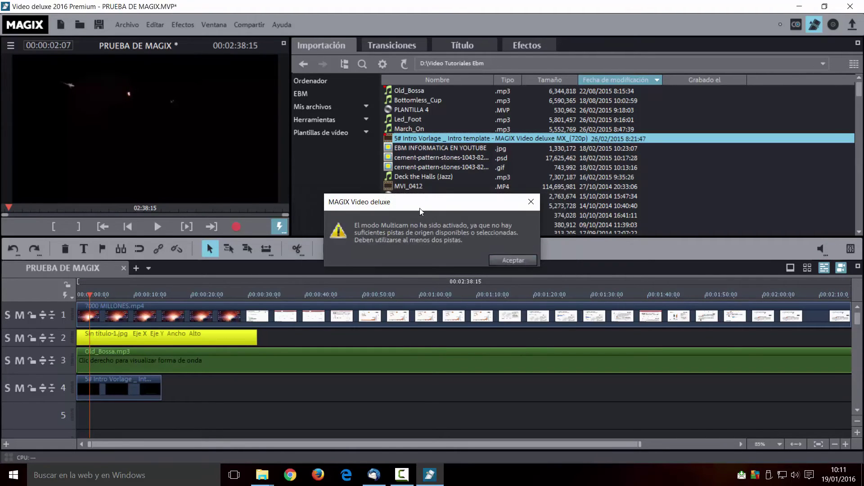
click(513, 261)
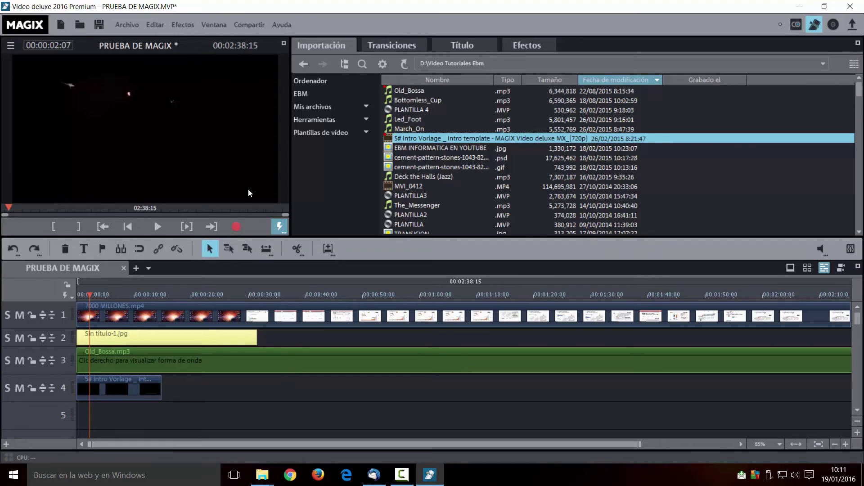
Save the project as PRUEBA DE MAGIX.MVP in the Video deluxe 2016 Premium projects folder
click(102, 24)
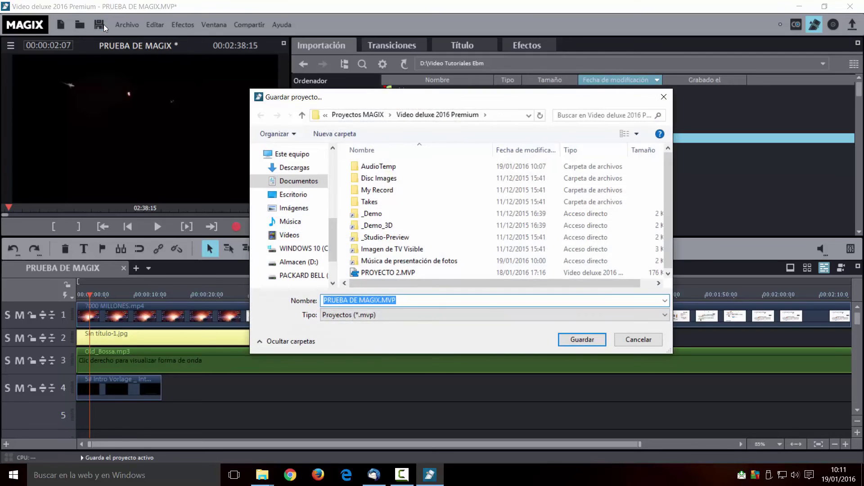
drag(666, 216, 666, 240)
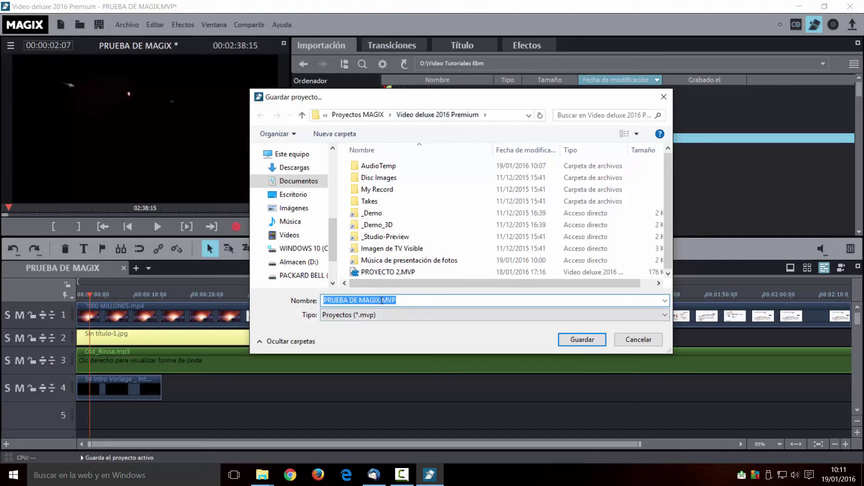
click(572, 338)
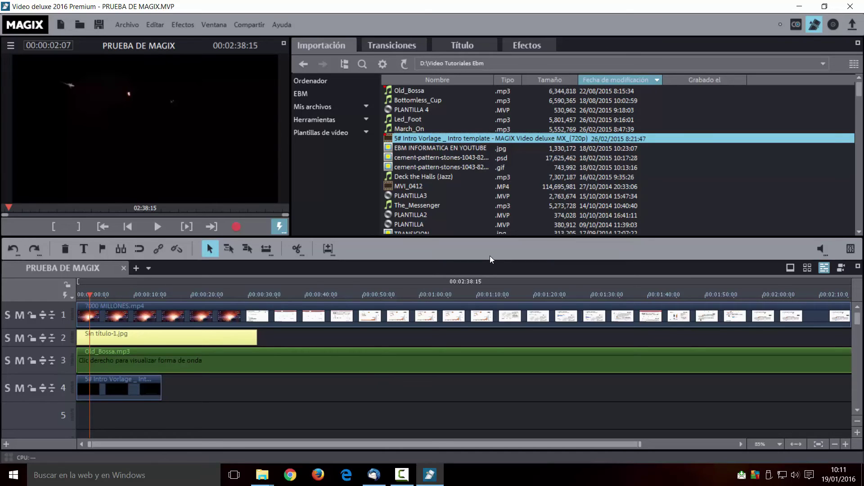
Close Video deluxe 2016 Premium and open the Documents folder in a maximized File Explorer window
click(850, 7)
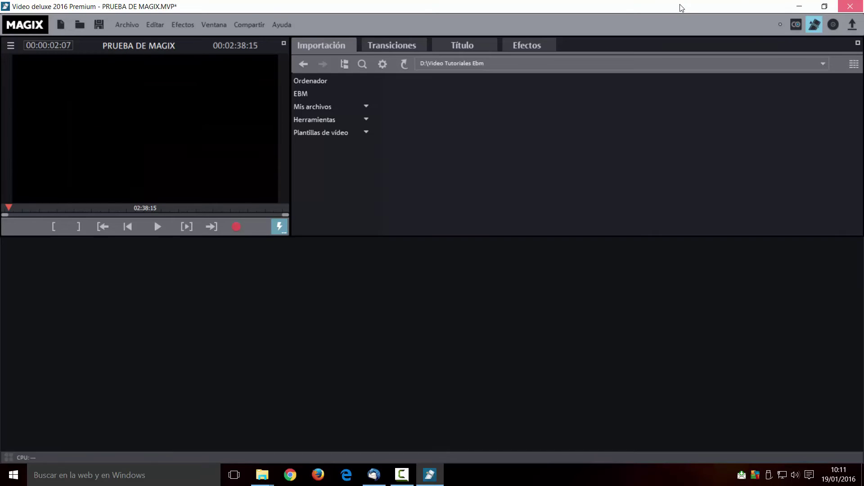
click(6, 483)
click(7, 483)
click(7, 482)
click(209, 189)
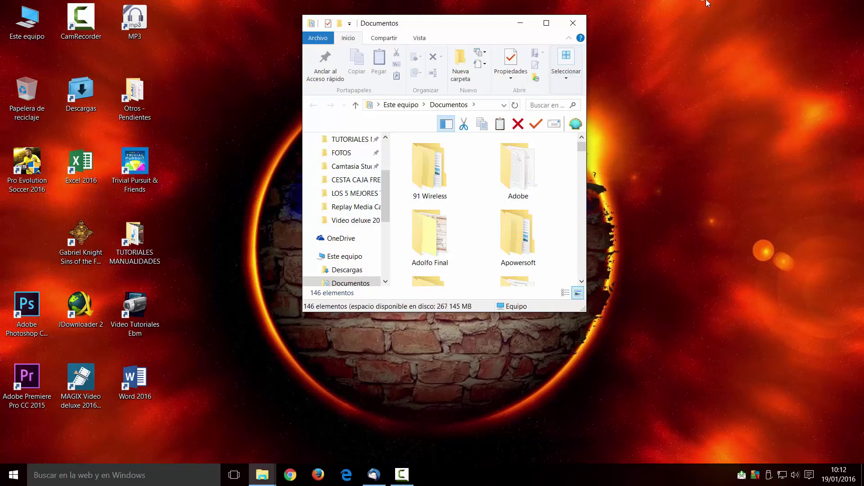
click(546, 23)
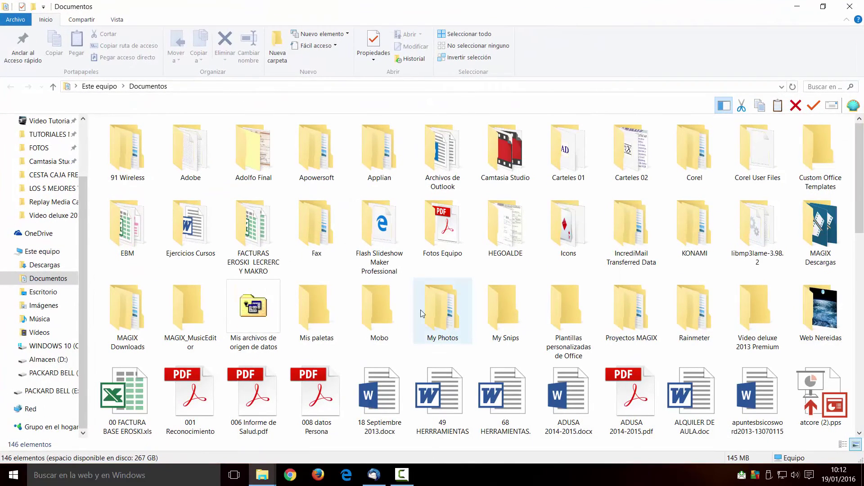
Go to Proyectos MAGIX > Video deluxe 2016 Premium and open the saved project file PRUEBA DE MAGIX.MVP
double_click(631, 321)
double_click(189, 175)
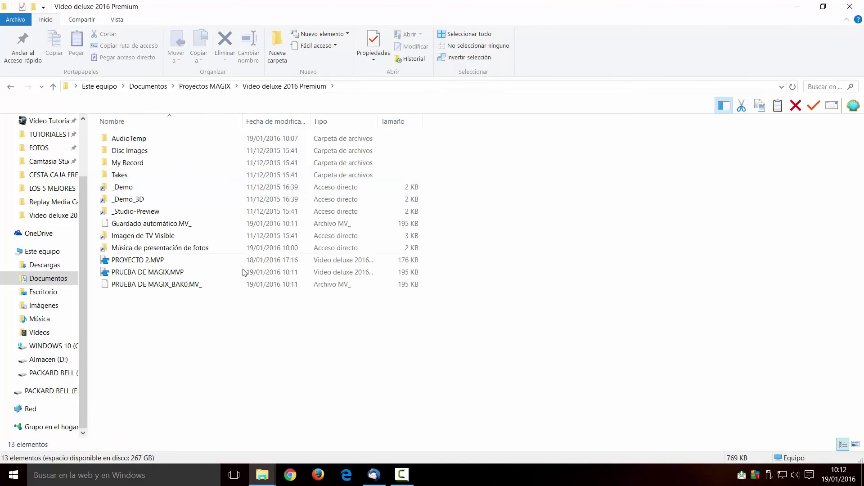
click(181, 275)
double_click(181, 274)
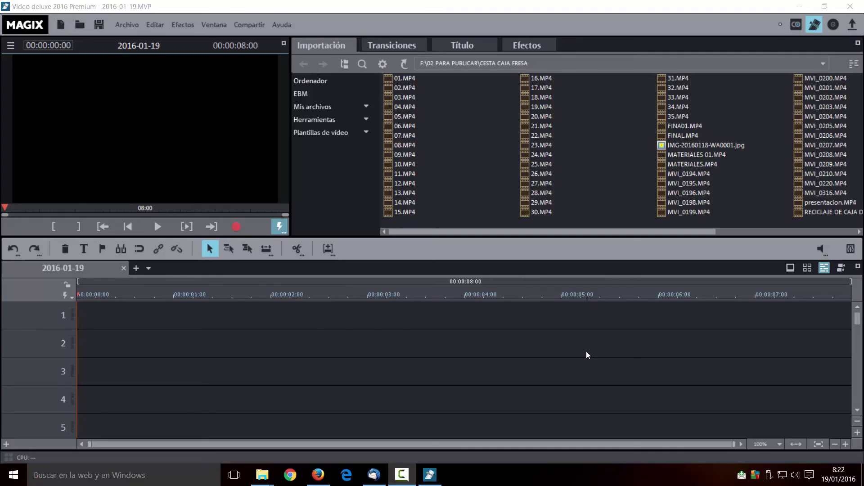
Open the additional content installer and select Proyecto demo, Efectos de transición, Plantillas de menú 1 and 2, and Plantillas de menú personales
click(283, 25)
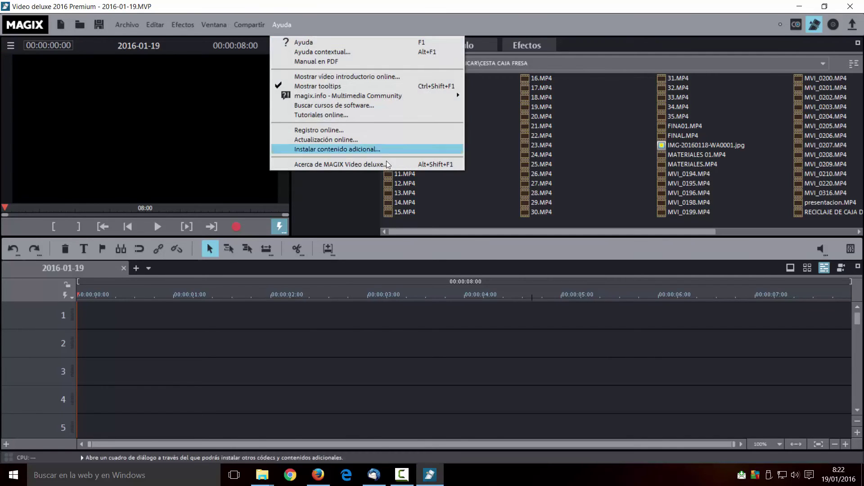
click(338, 148)
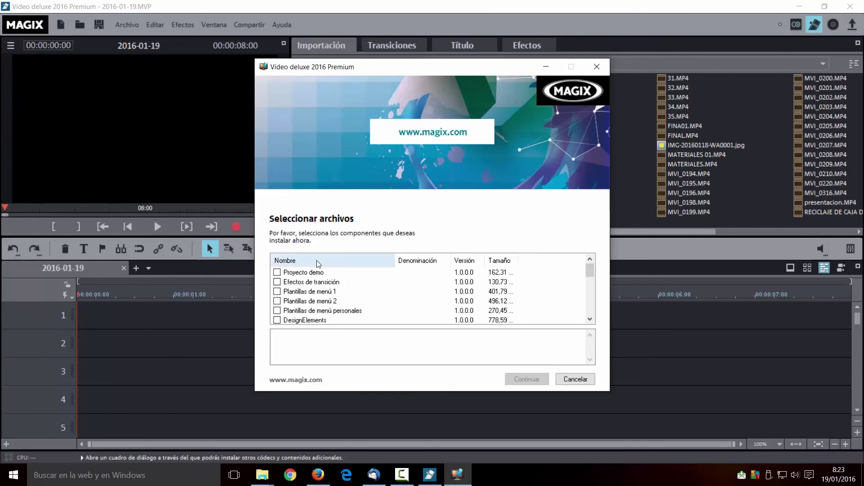
click(277, 272)
click(277, 282)
click(277, 291)
scroll(346, 310, down, 3)
scroll(346, 310, up, 1)
scroll(279, 288, up, 2)
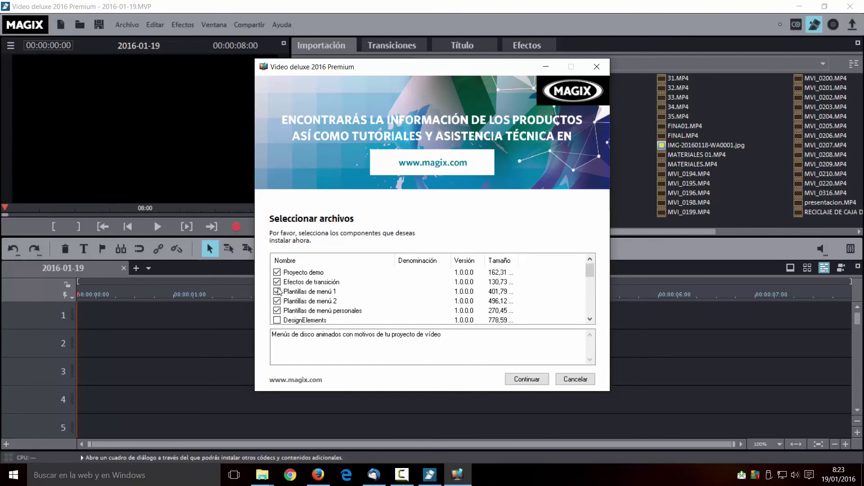
Select the remaining components from DesignElements through NewBlue ActionCam Package and proDAD Mercalli V4, leaving out plantillas de películas 6
click(276, 320)
scroll(299, 320, down, 2)
click(277, 273)
click(277, 282)
click(276, 291)
click(277, 301)
click(277, 311)
click(277, 320)
scroll(300, 319, down, 1)
click(277, 301)
click(277, 310)
click(277, 320)
scroll(277, 317, down, 2)
click(278, 301)
click(277, 292)
click(277, 310)
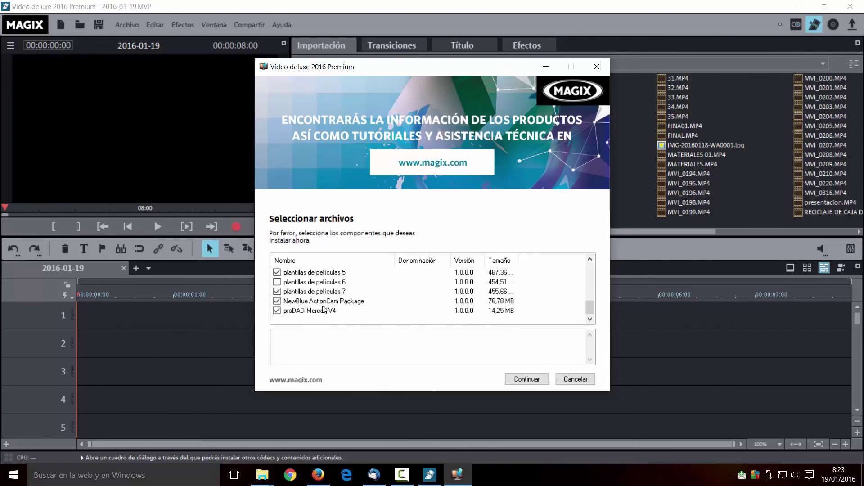
Start downloading the selected components and choose to keep their installation files in the MAGIX Descargas folder
click(527, 379)
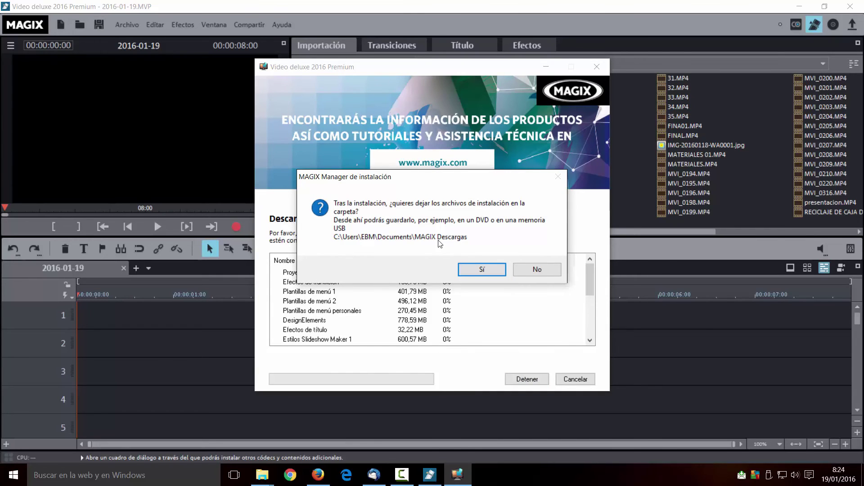
click(490, 273)
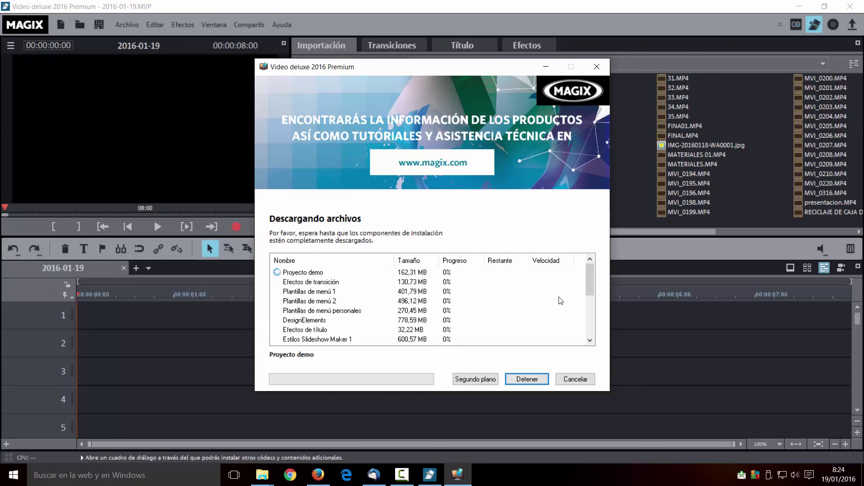